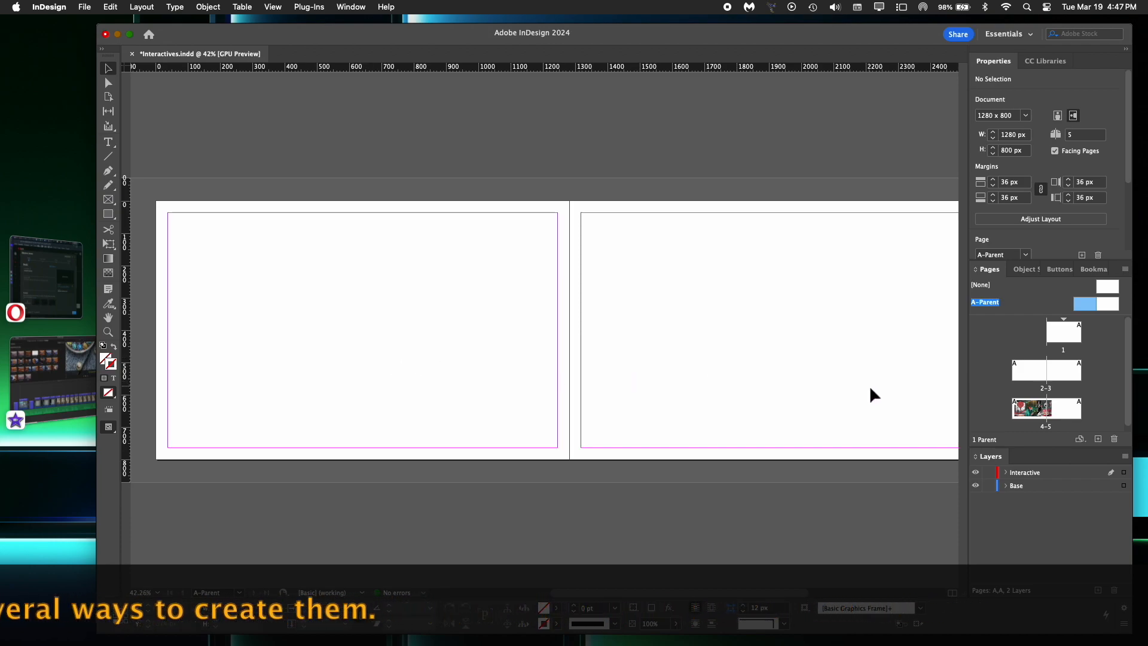
Go to the left page of the A-Parent spread and activate the Pen tool
{"action": "scroll", "coordinate": [981, 384], "scroll_direction": "down", "scroll_amount": 1}
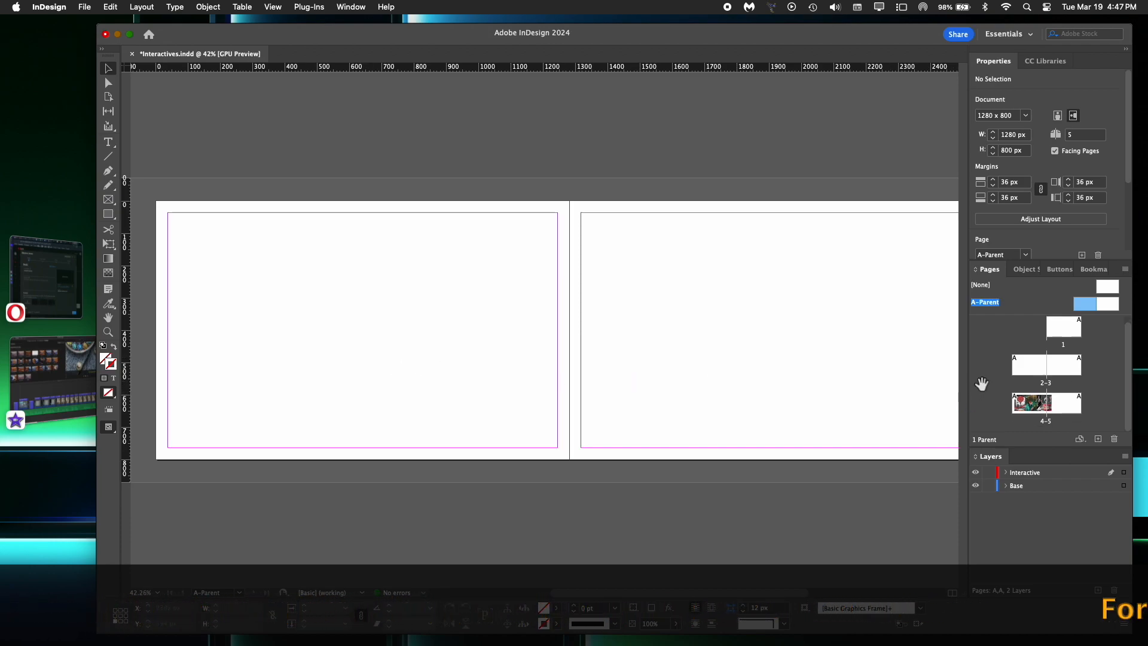
{"action": "scroll", "coordinate": [981, 384], "scroll_direction": "up", "scroll_amount": 1}
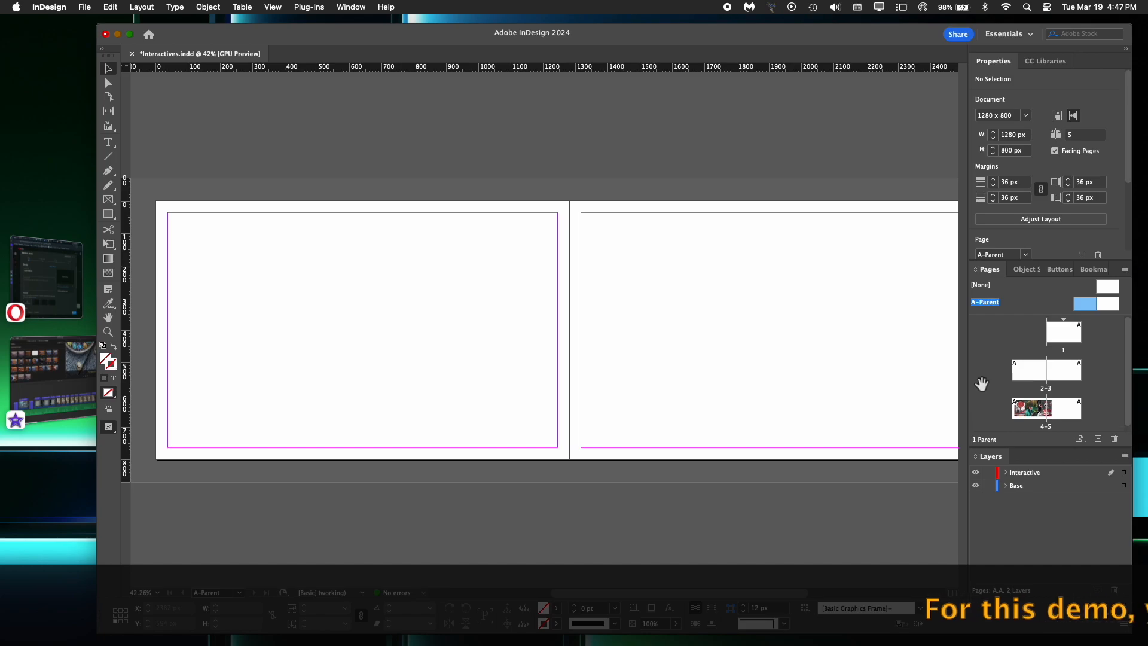
{"action": "double_click", "coordinate": [1086, 315]}
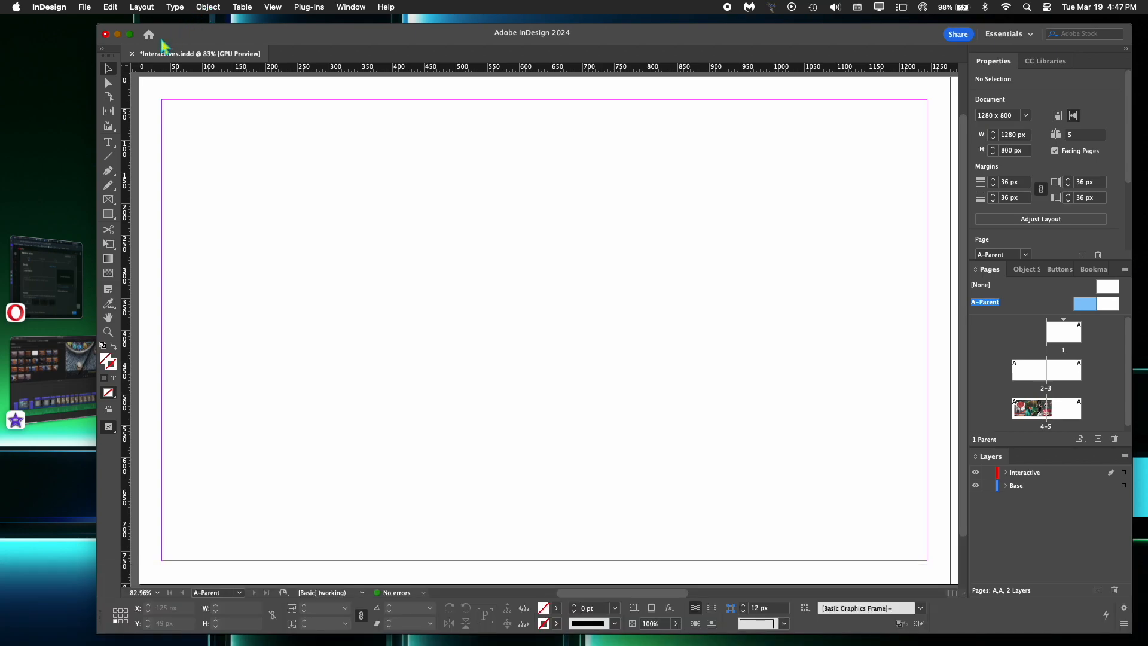
{"action": "left_click", "coordinate": [109, 171]}
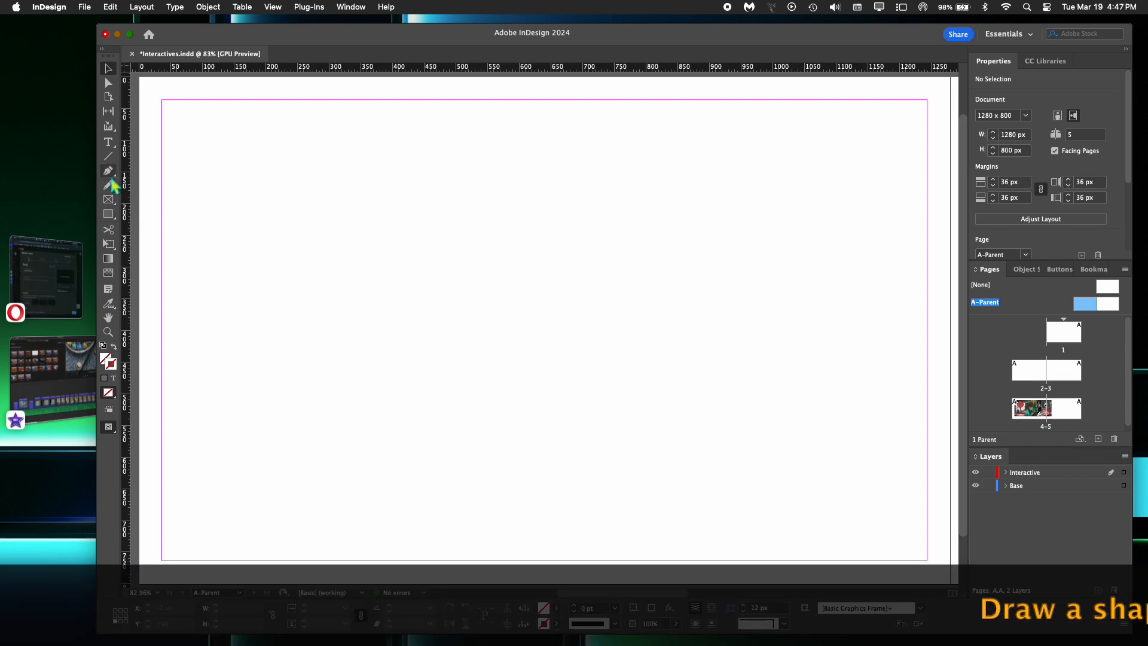
{"action": "left_click_drag", "start_coordinate": [181, 524], "coordinate": [217, 547]}
{"action": "key", "text": "super+z"}
{"action": "key", "text": "super+z"}
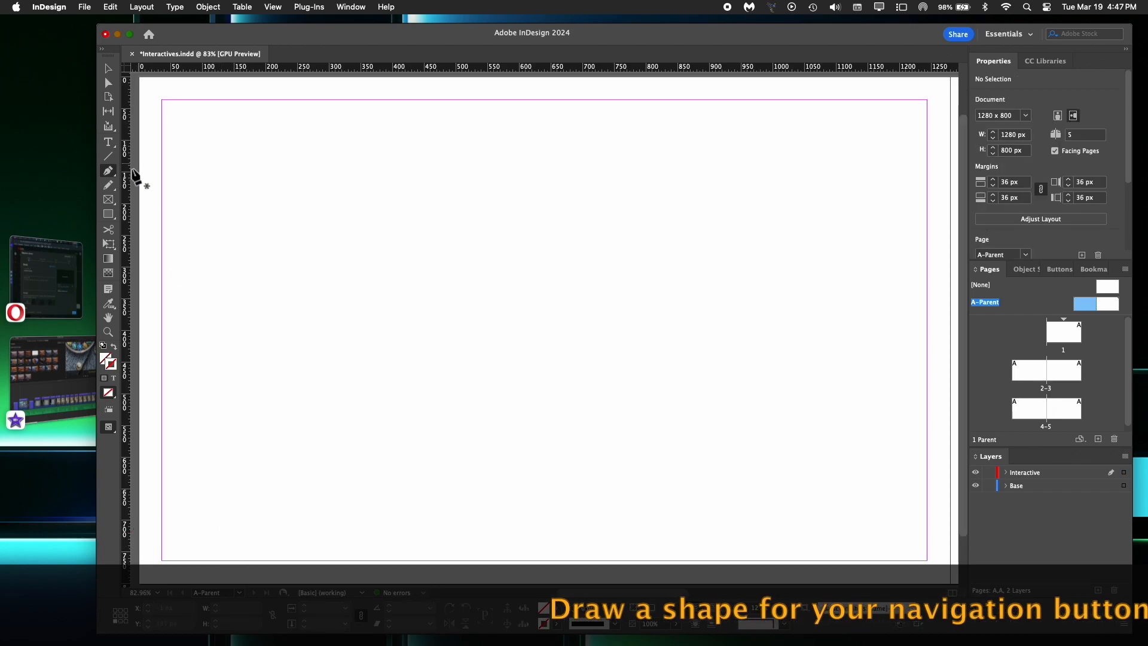
Draw a closed left-pointing triangle about 62 by 41 px near the left parent page's lower outer corner and fill it black
{"action": "left_click", "coordinate": [174, 522]}
{"action": "left_click", "coordinate": [214, 507]}
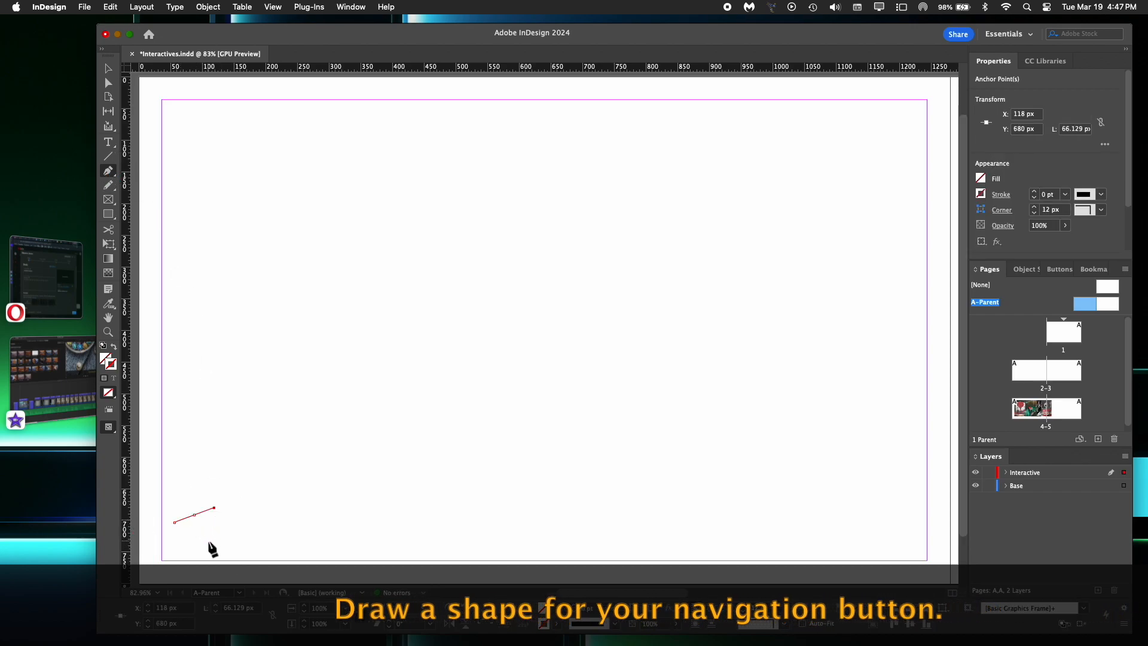
{"action": "left_click", "coordinate": [210, 534]}
{"action": "left_click", "coordinate": [174, 522]}
{"action": "left_click", "coordinate": [108, 68]}
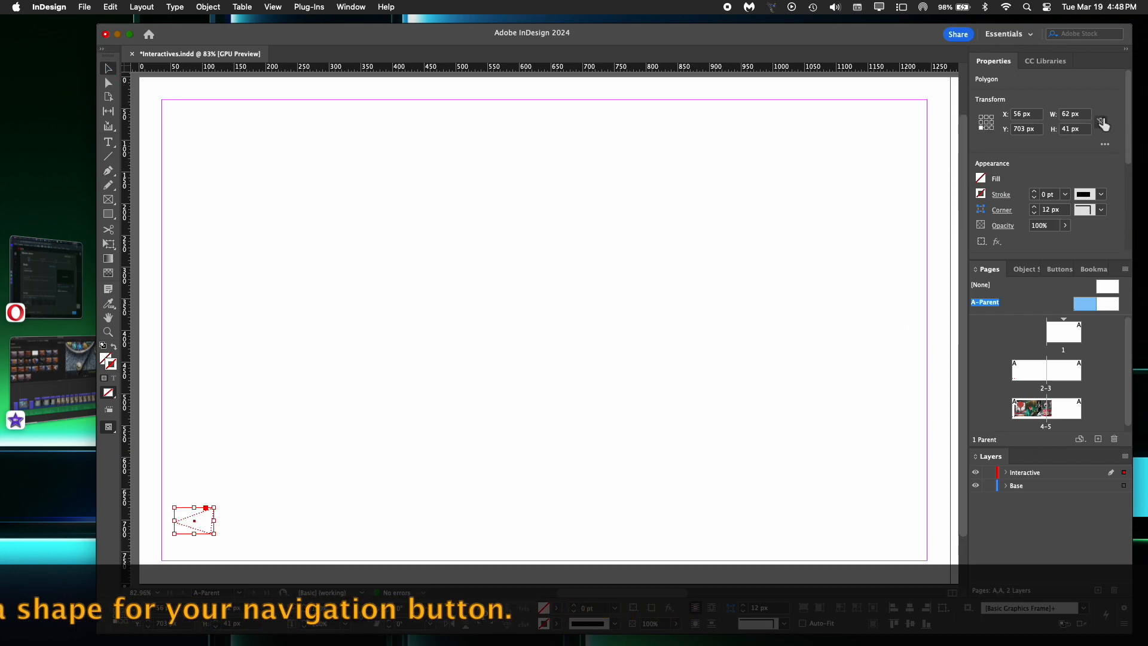
{"action": "left_click", "coordinate": [980, 178]}
{"action": "left_click", "coordinate": [1023, 86]}
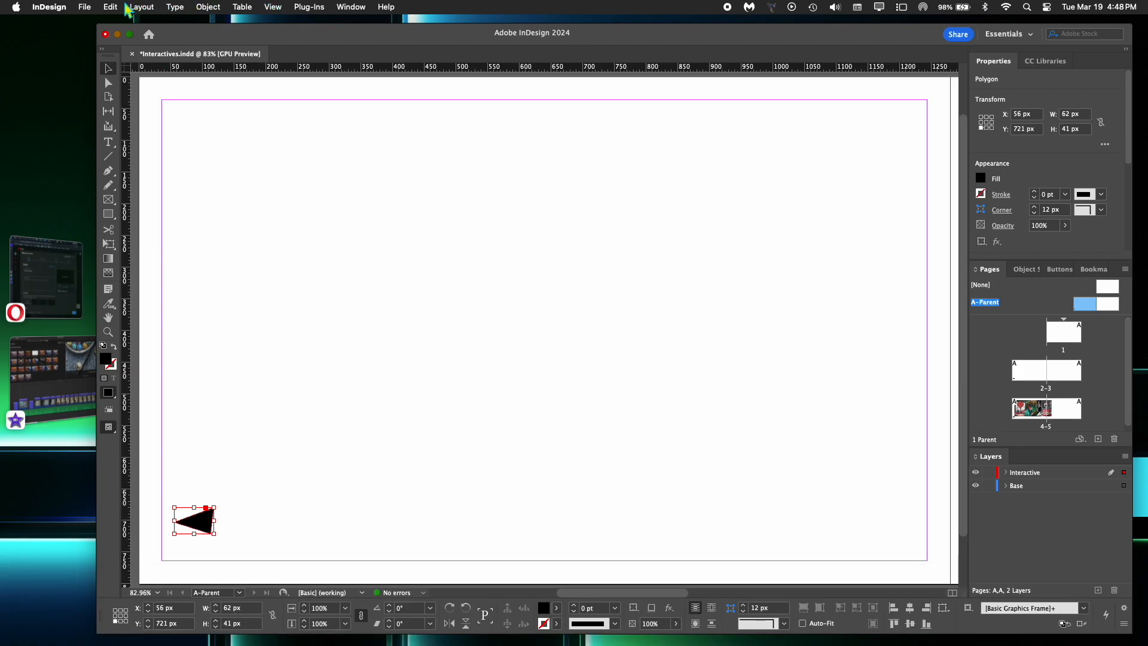
Copy the black triangle and paste a duplicate onto the parent spread
{"action": "left_click", "coordinate": [111, 7]}
{"action": "left_click", "coordinate": [120, 71]}
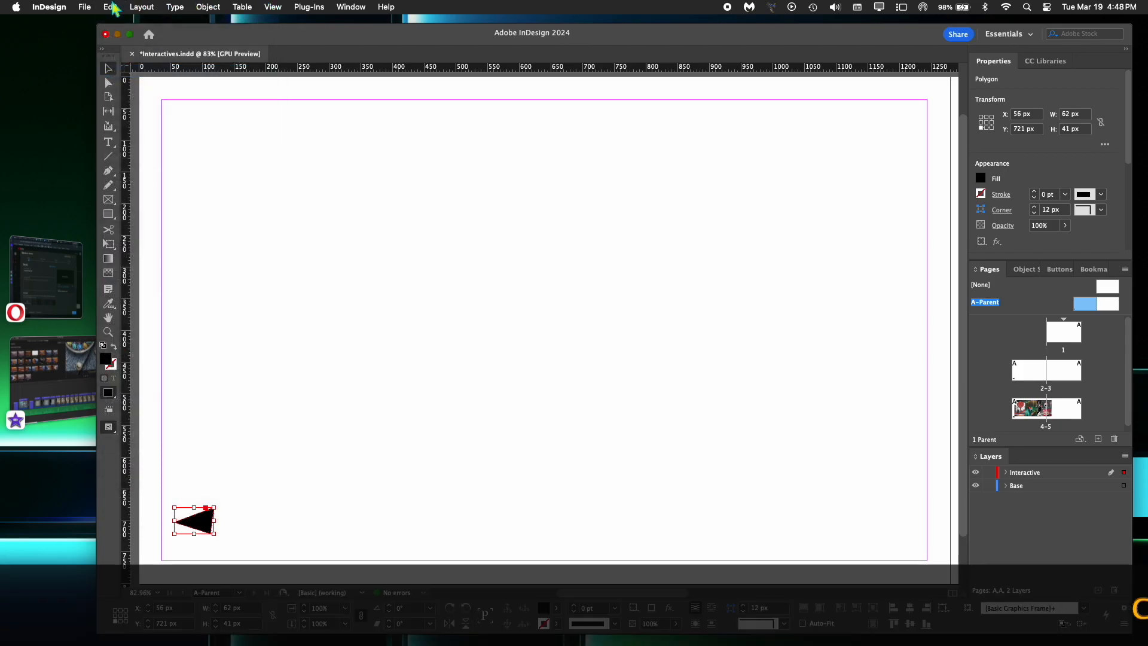
{"action": "left_click", "coordinate": [111, 6]}
{"action": "left_click", "coordinate": [117, 79]}
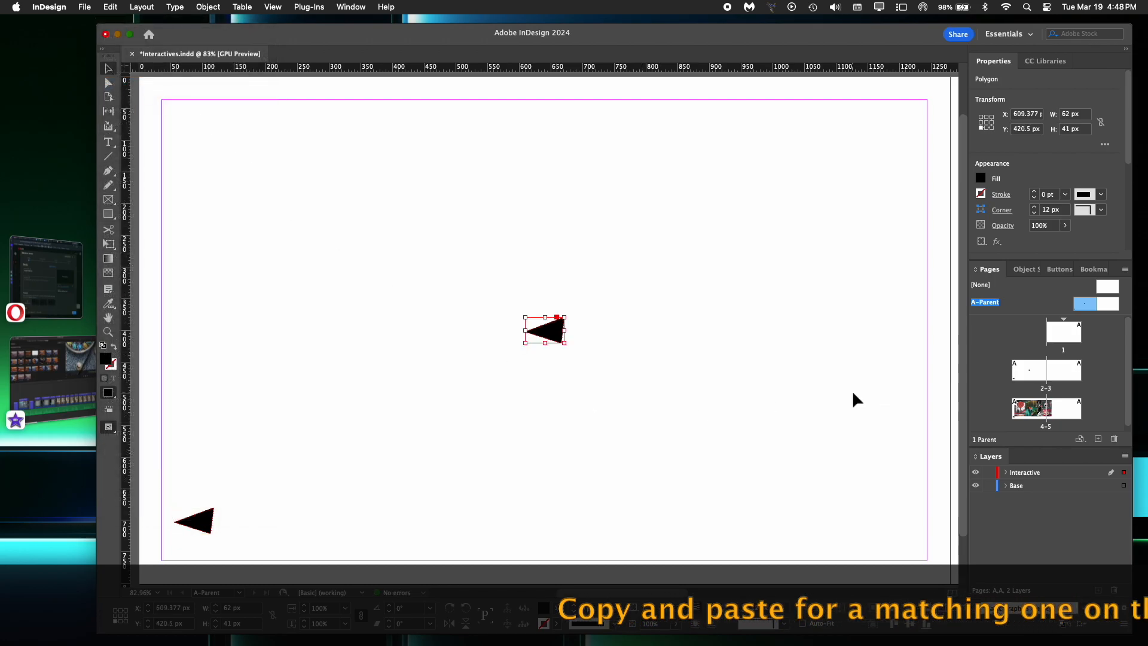
Move the pasted triangle to the right parent page's lower outer corner, at about X 2404 px, Y 721 px
{"action": "left_click", "coordinate": [108, 331]}
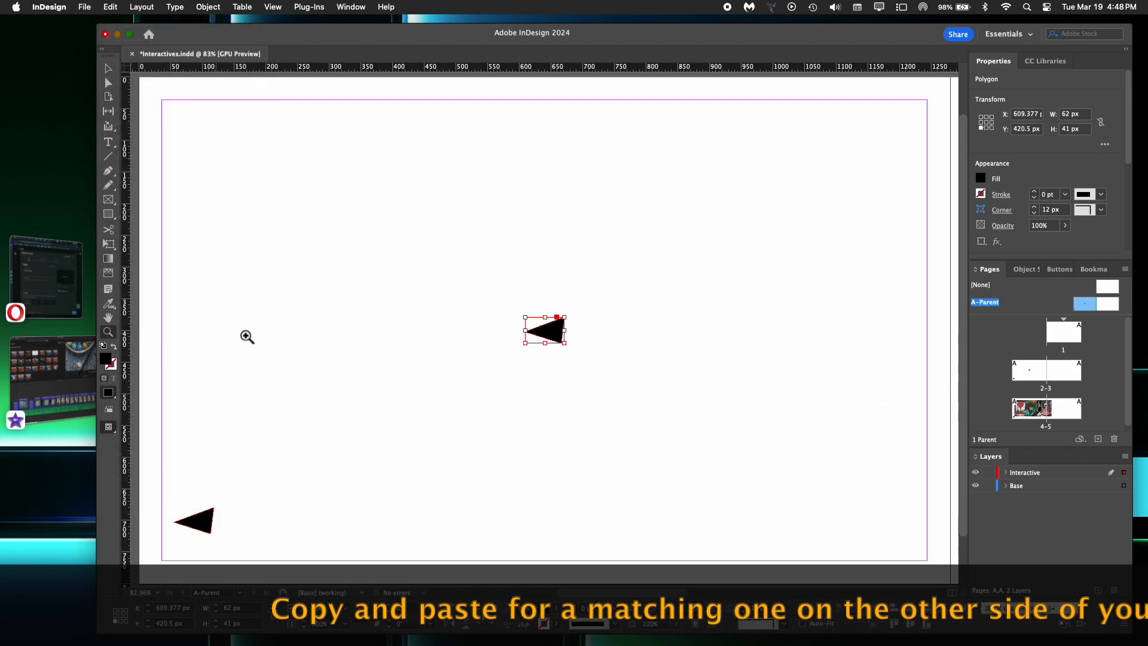
{"action": "left_click", "coordinate": [469, 336], "text": "alt"}
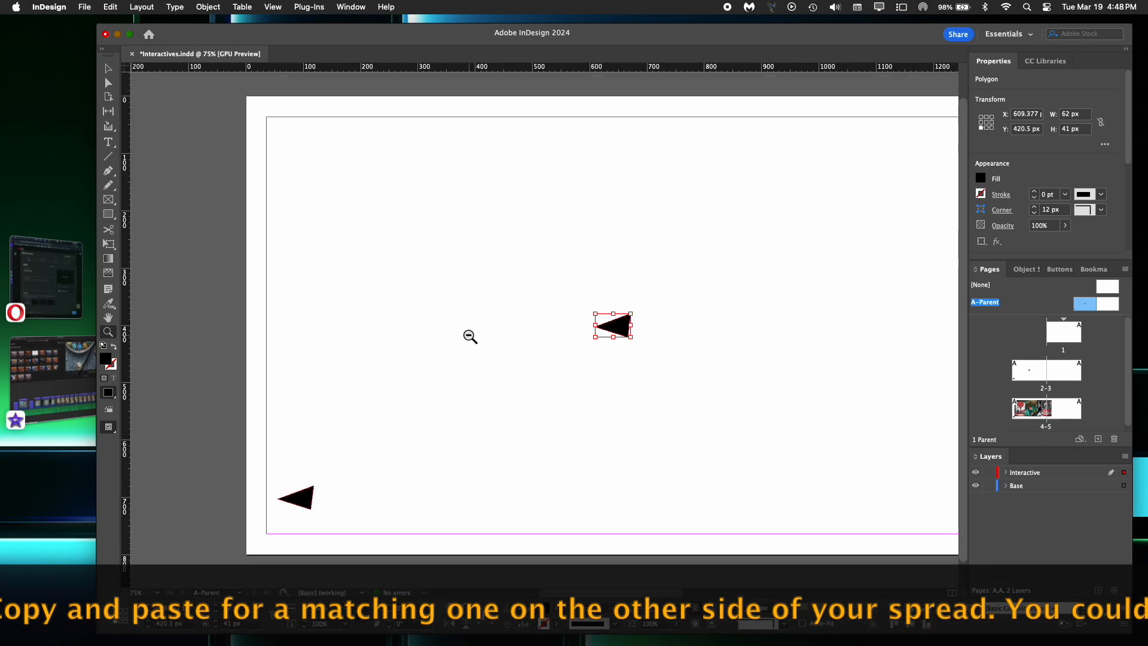
{"action": "left_click", "coordinate": [470, 336], "text": "alt"}
{"action": "left_click", "coordinate": [469, 335], "text": "alt"}
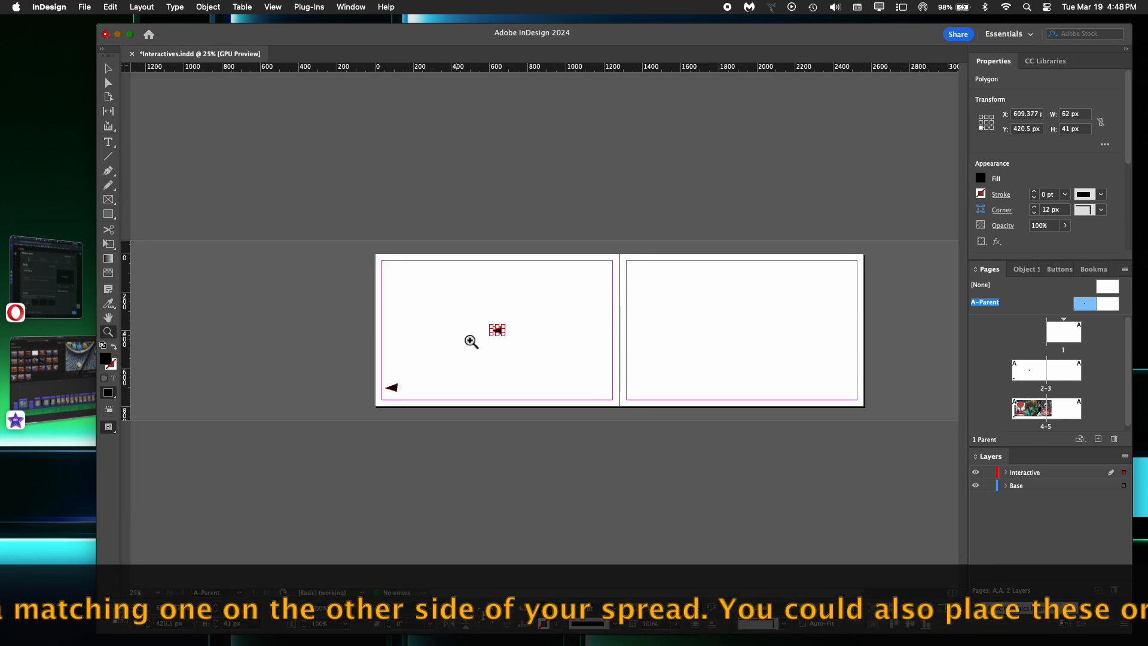
{"action": "left_click", "coordinate": [109, 68]}
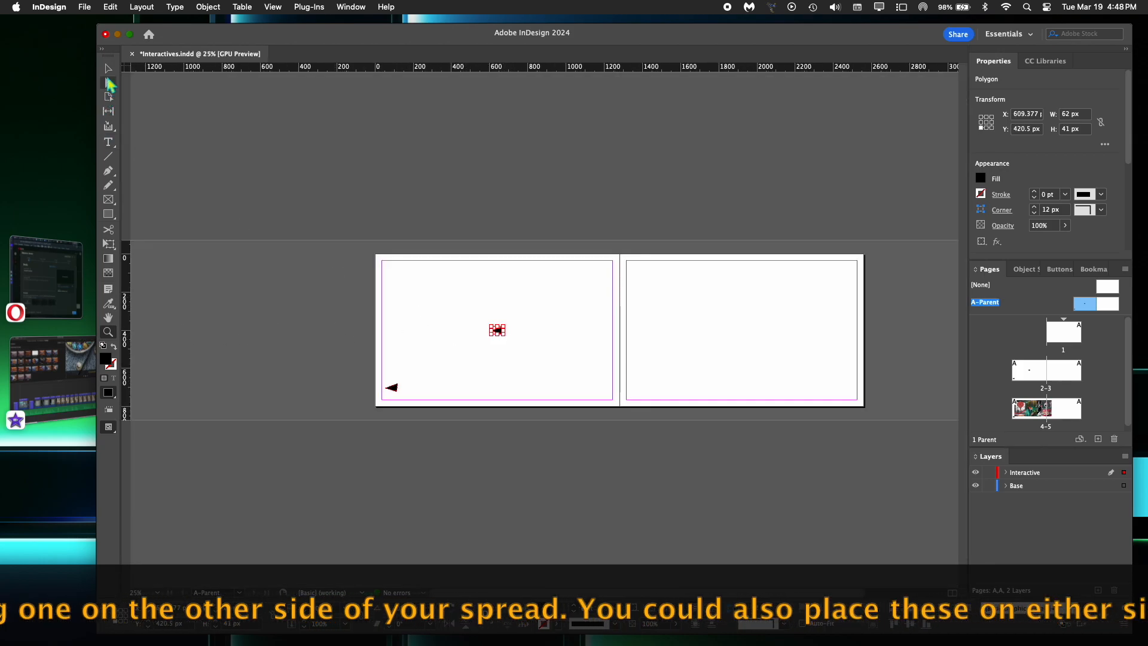
{"action": "left_click", "coordinate": [497, 330]}
{"action": "left_click_drag", "start_coordinate": [499, 336], "coordinate": [842, 391]}
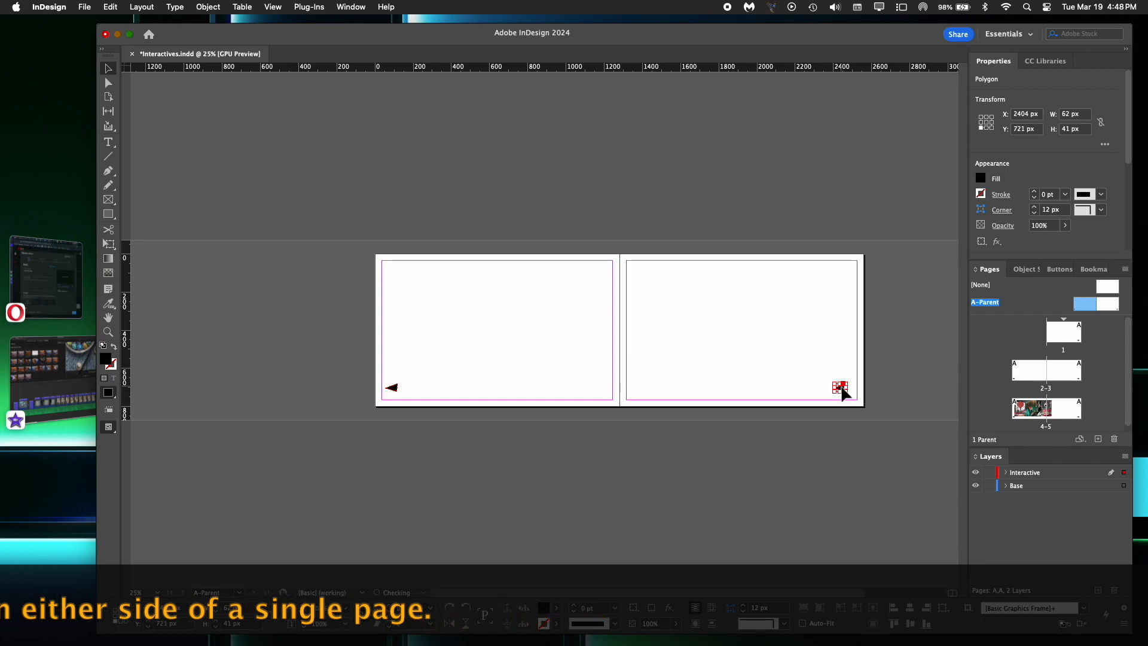
Rotate the right page's triangle by 180° so it points outward
{"action": "left_click", "coordinate": [109, 332]}
{"action": "left_click", "coordinate": [822, 391]}
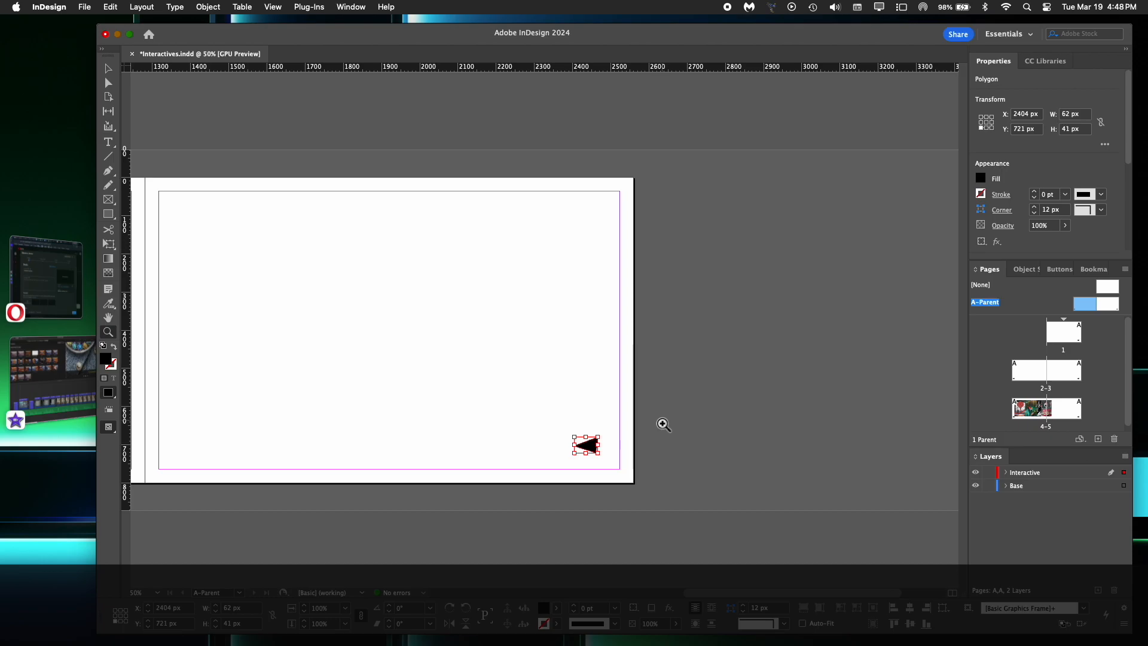
{"action": "left_click", "coordinate": [209, 9]}
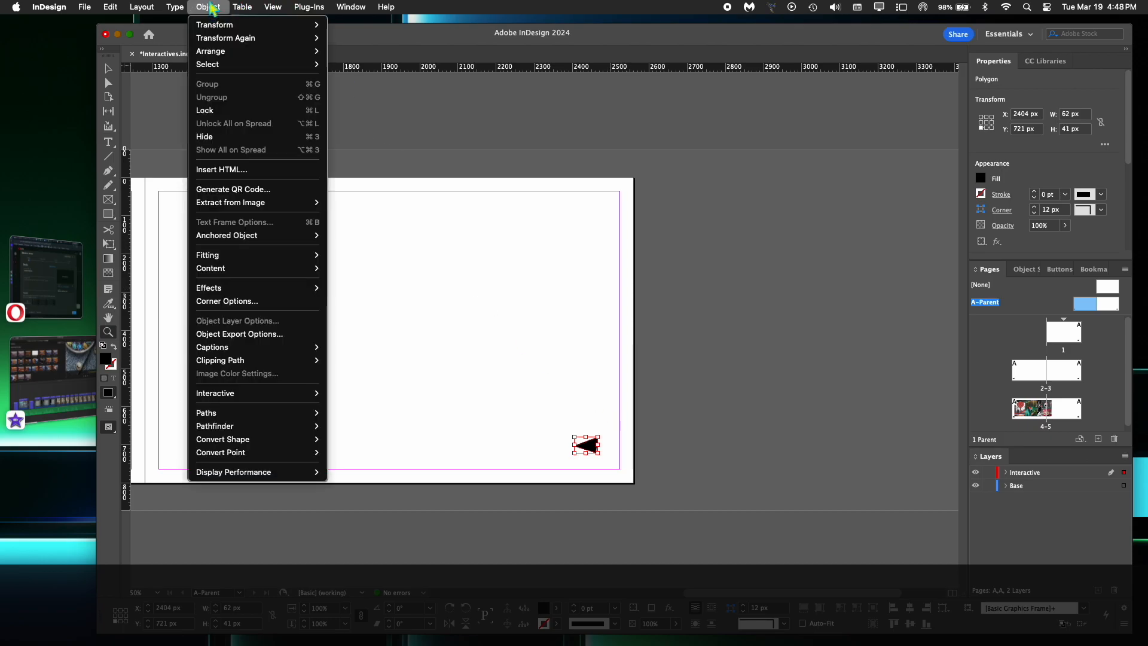
{"action": "mouse_move", "coordinate": [218, 25]}
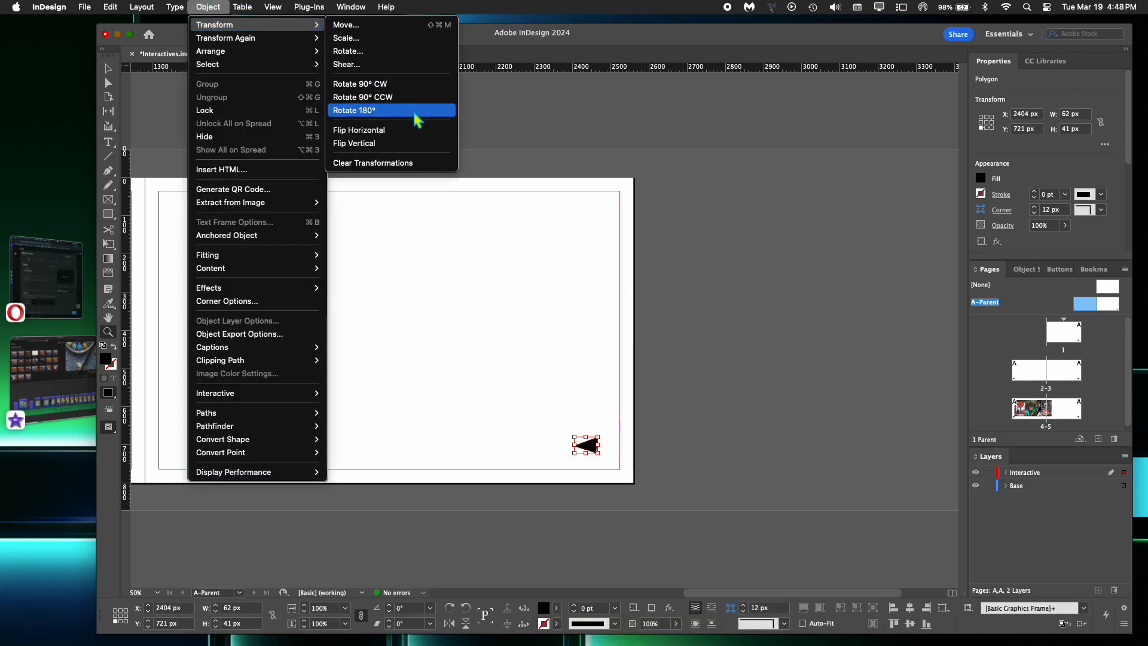
{"action": "left_click", "coordinate": [417, 111]}
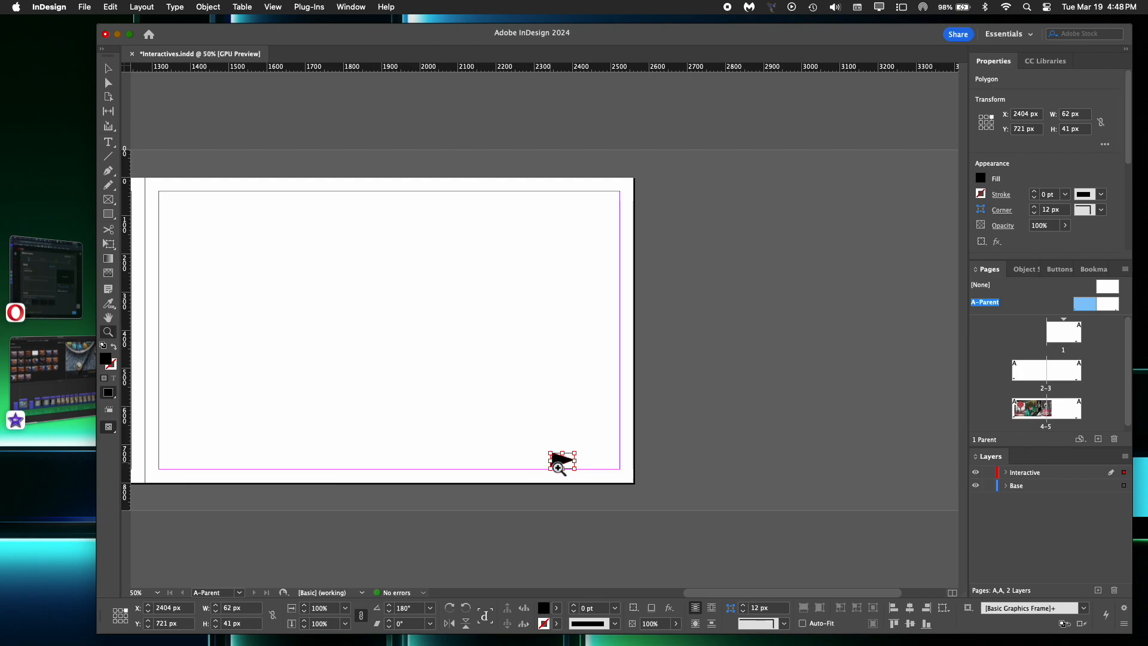
Move the rotated triangle to about X 2470 px, Y 680 px, level with the left page's triangle, and deselect it
{"action": "left_click", "coordinate": [532, 449], "text": "alt"}
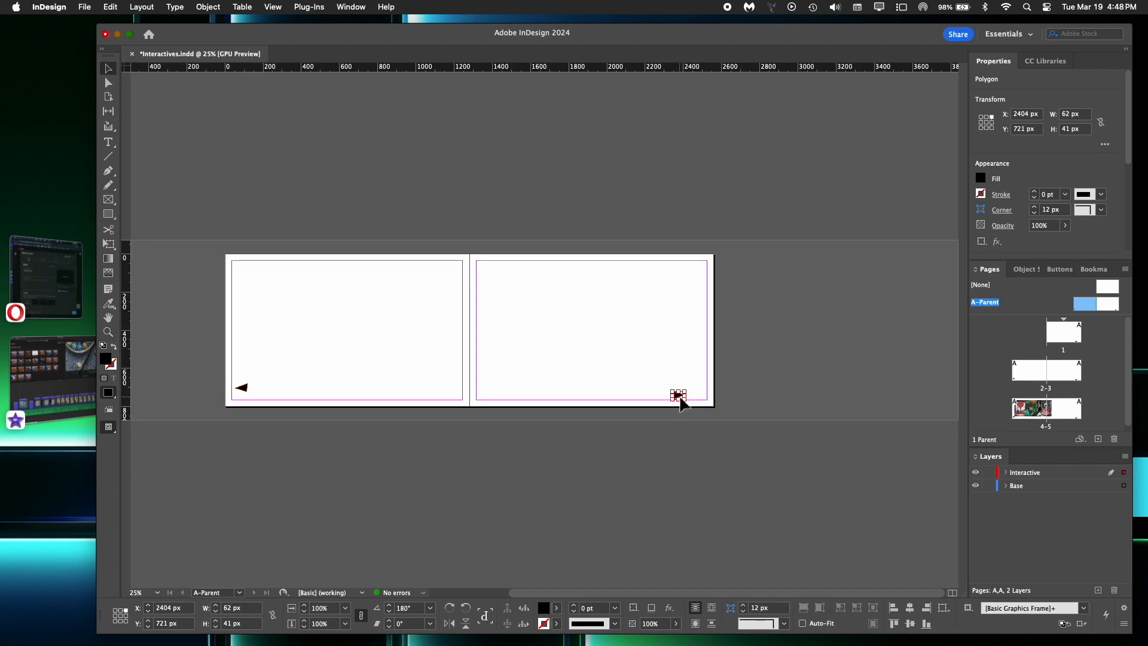
{"action": "left_click_drag", "start_coordinate": [680, 396], "coordinate": [684, 391]}
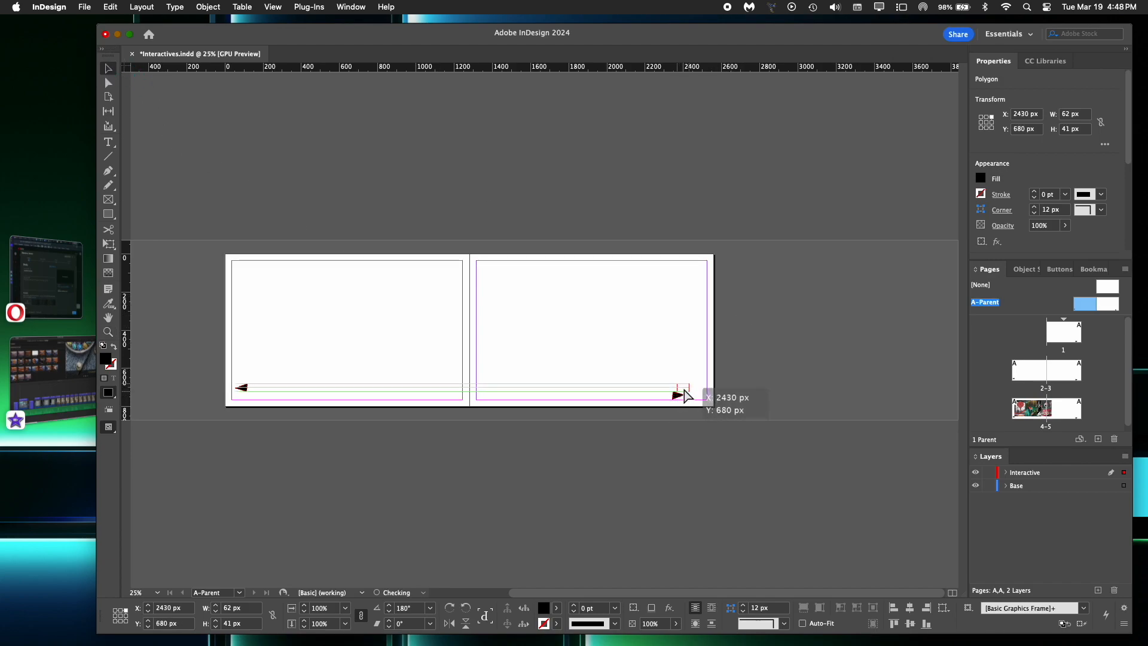
{"action": "left_click_drag", "start_coordinate": [691, 389], "coordinate": [691, 392]}
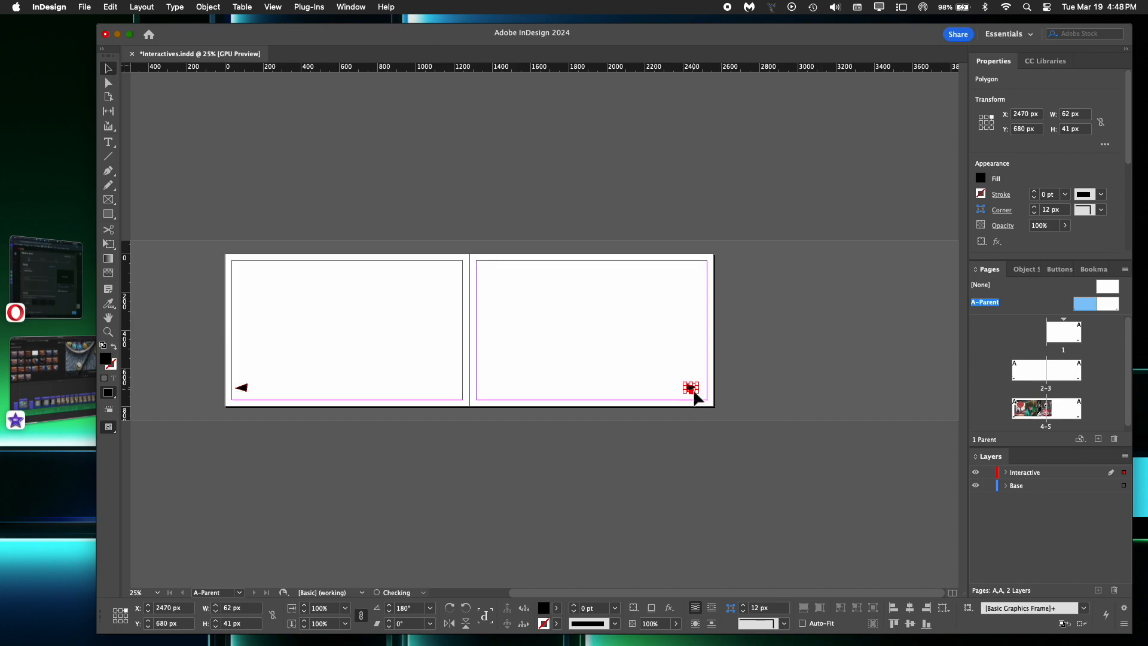
{"action": "left_click", "coordinate": [704, 433]}
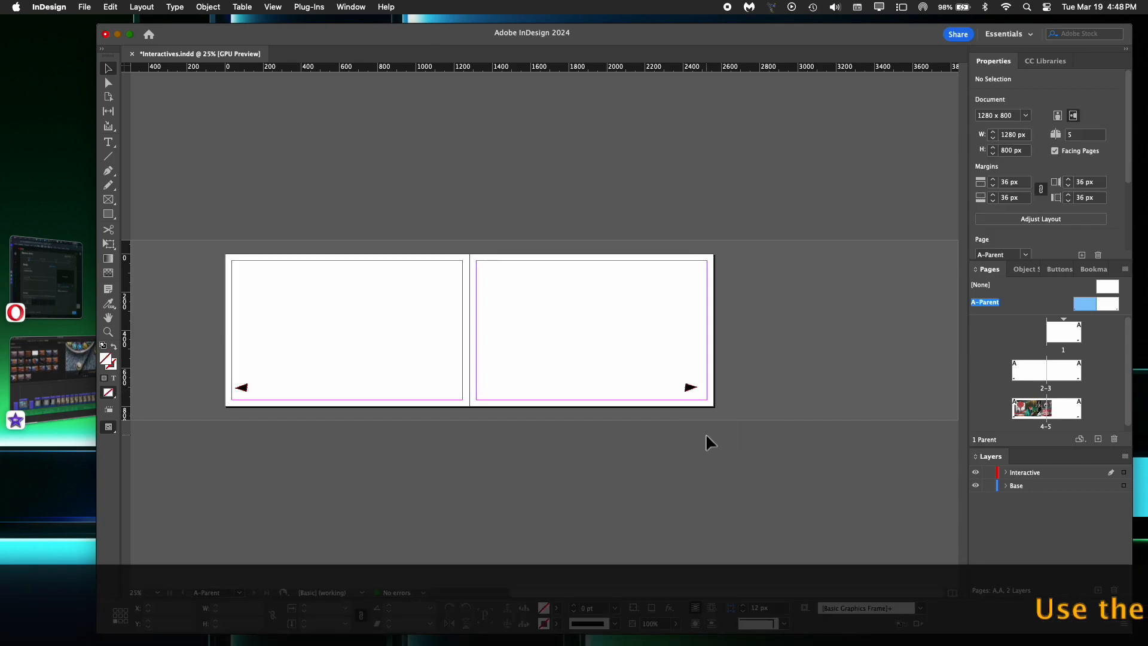
Convert the right page's triangle to a button and name it Page Forward
{"action": "left_click", "coordinate": [692, 393]}
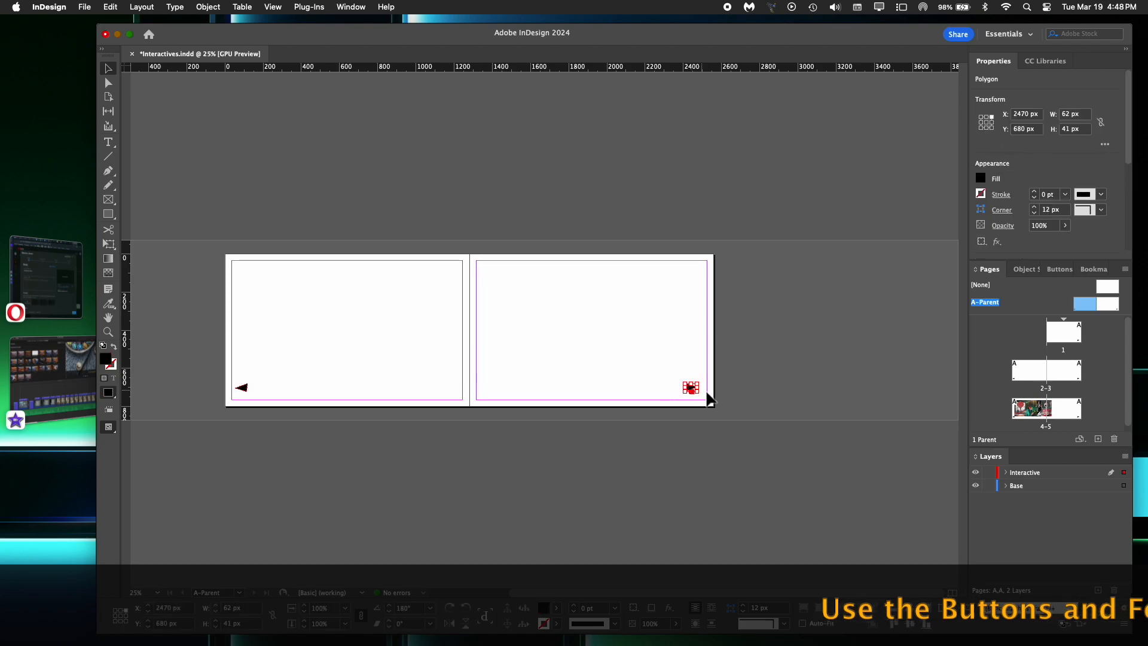
{"action": "left_click", "coordinate": [1022, 270]}
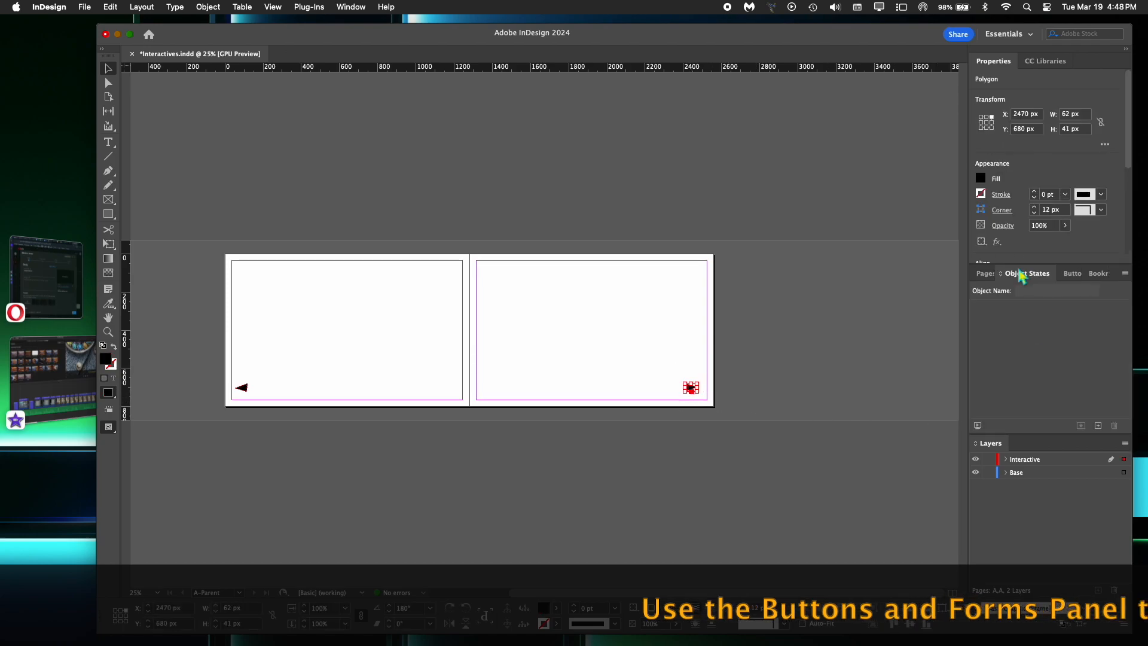
{"action": "left_click", "coordinate": [1073, 273]}
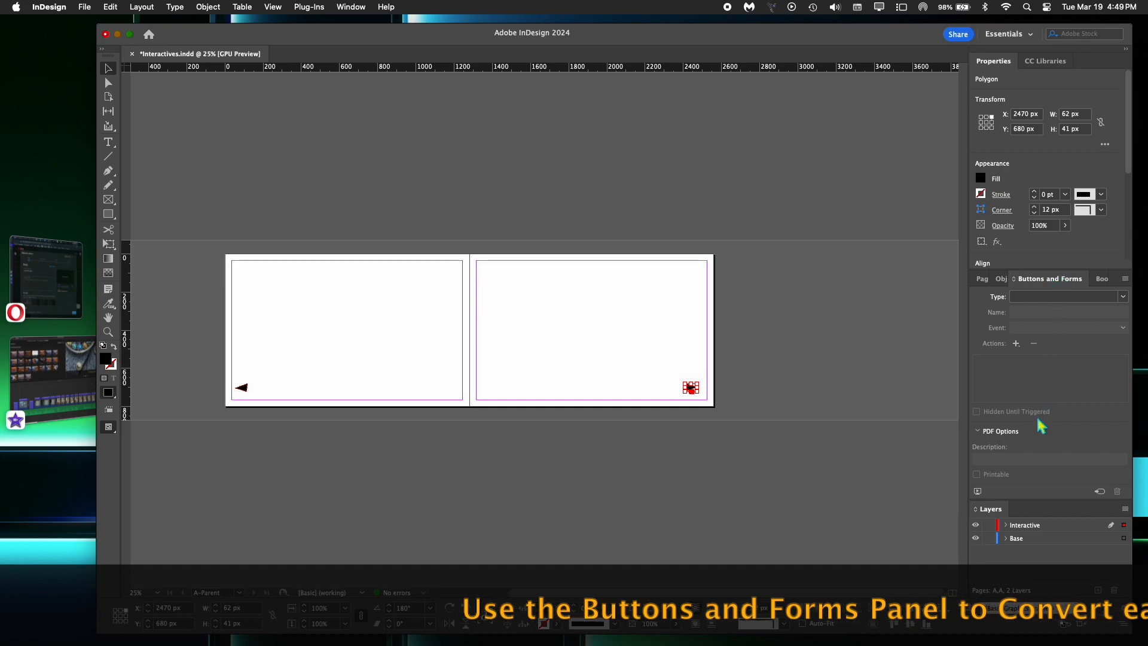
{"action": "left_click", "coordinate": [1100, 492]}
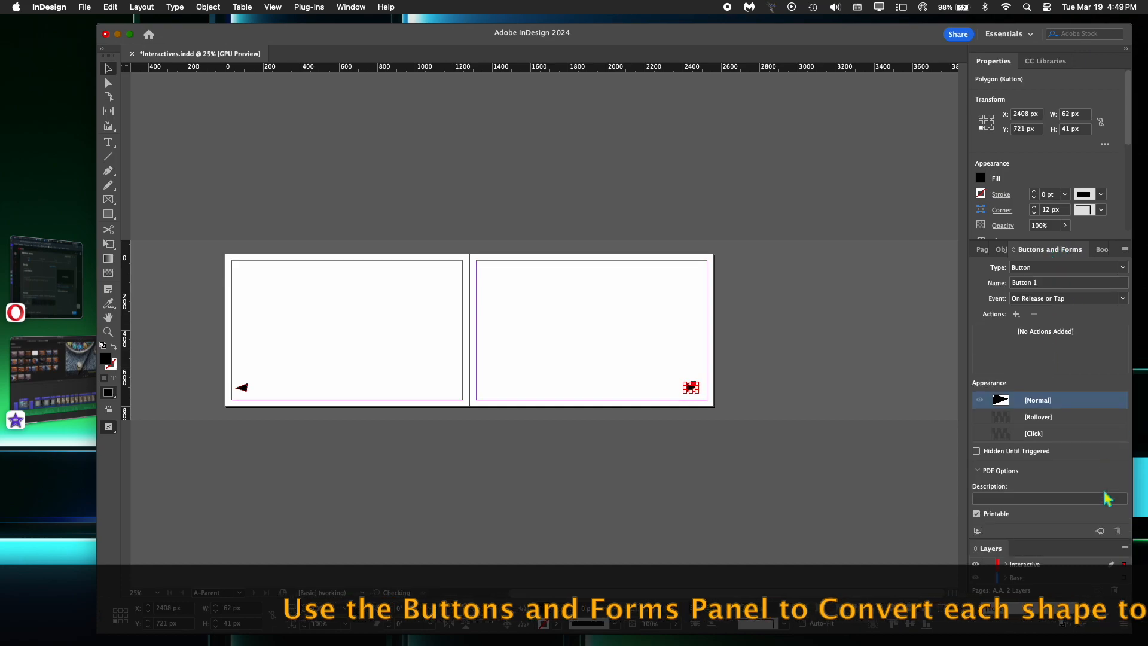
{"action": "left_click", "coordinate": [1045, 282]}
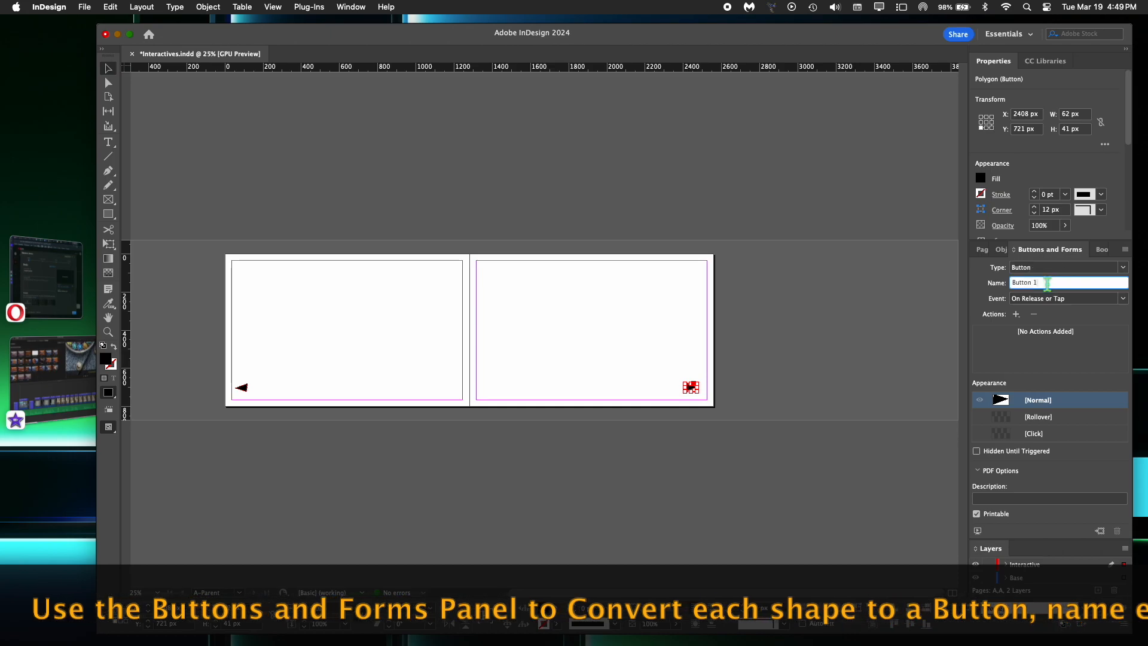
{"action": "left_click_drag", "start_coordinate": [1045, 286], "coordinate": [1036, 269]}
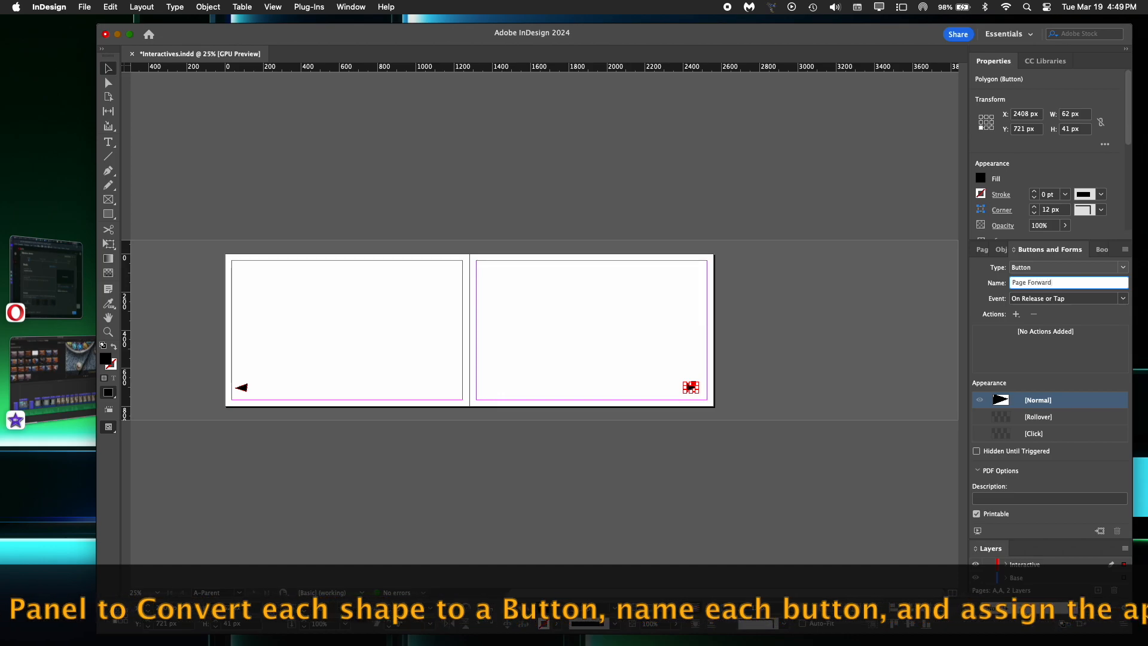
{"action": "type", "text": "Page Forward"}
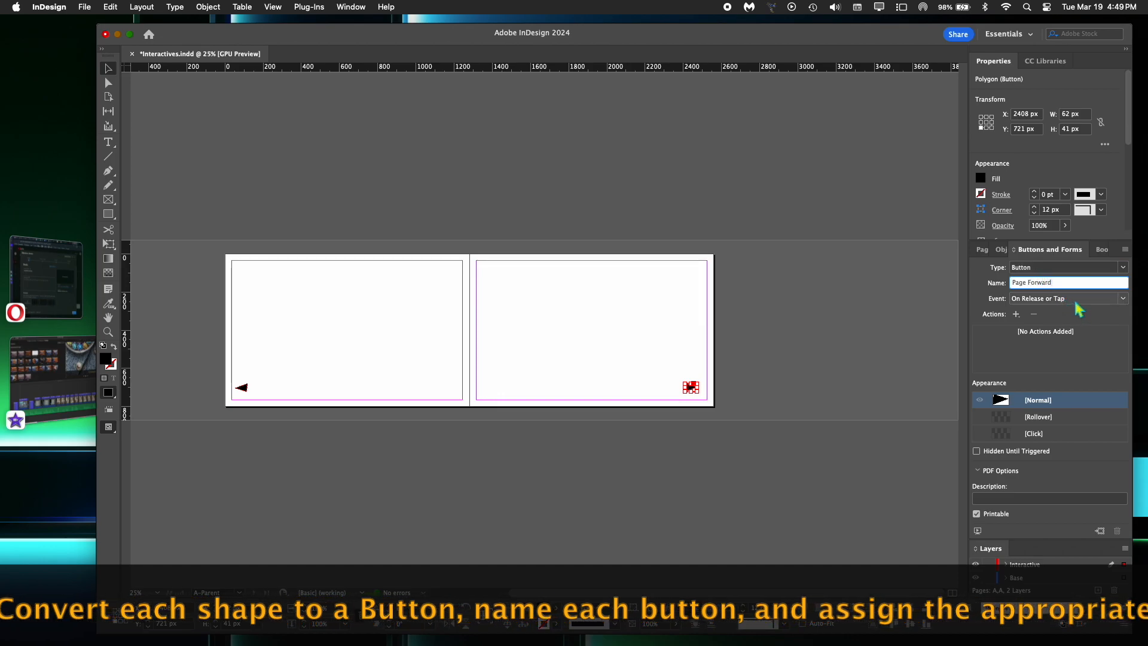
Add a Go To Next Page action to the Page Forward button for the On Release or Tap event
{"action": "left_click", "coordinate": [1016, 315]}
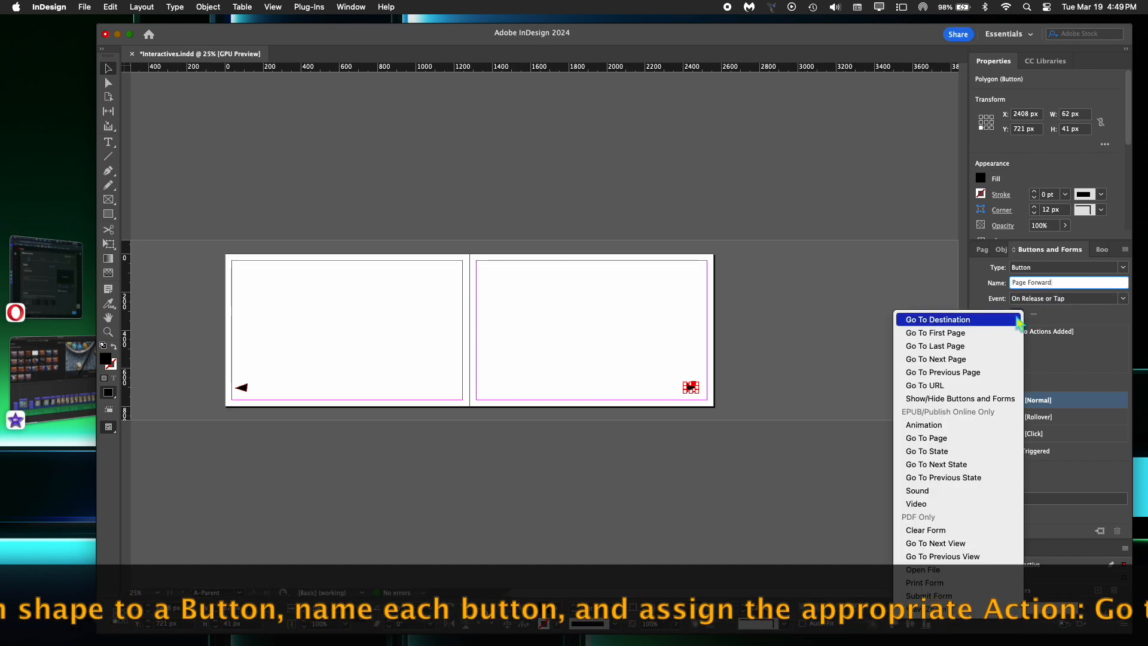
{"action": "left_click", "coordinate": [1003, 361]}
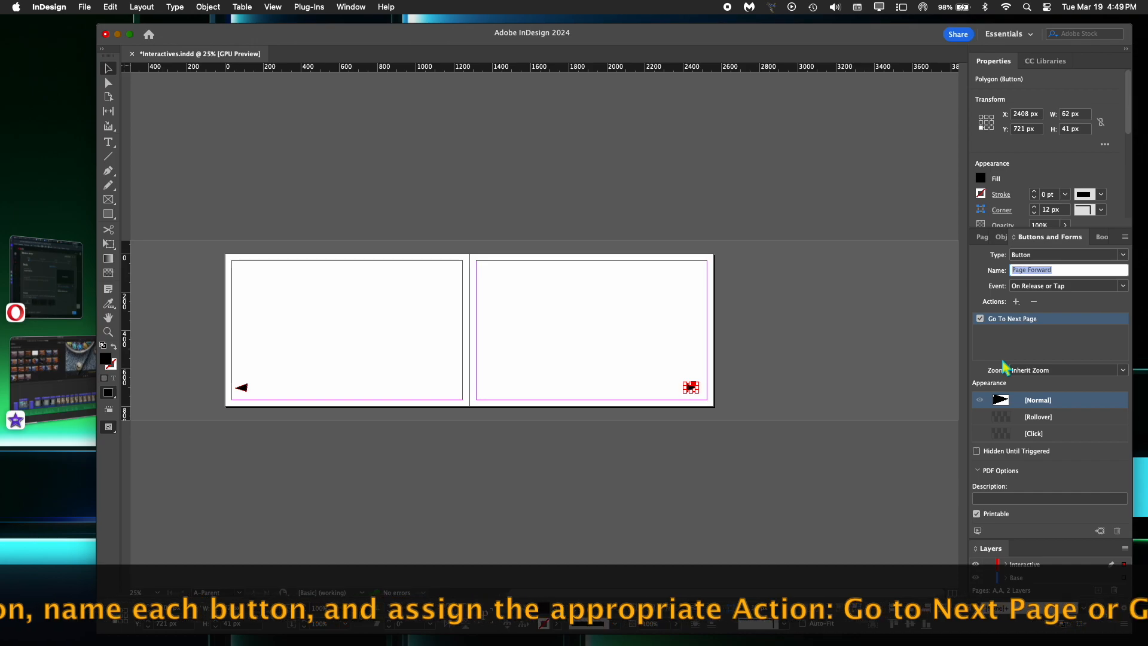
{"action": "left_click", "coordinate": [345, 348]}
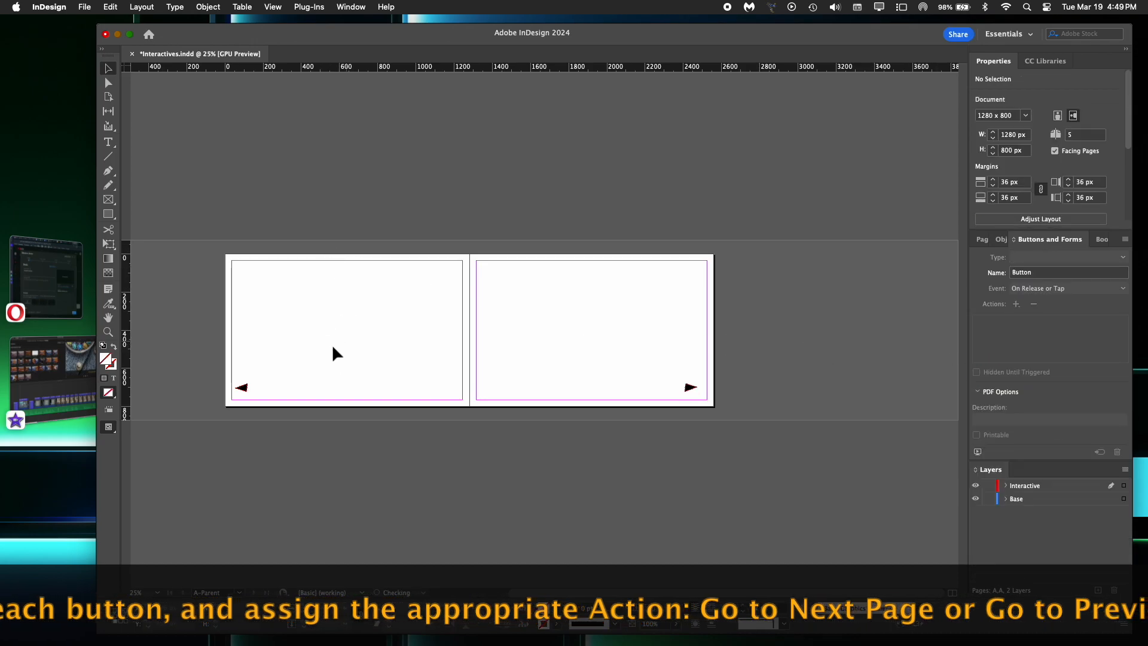
Convert the left page's triangle to a button and name it Go Back
{"action": "left_click", "coordinate": [244, 388]}
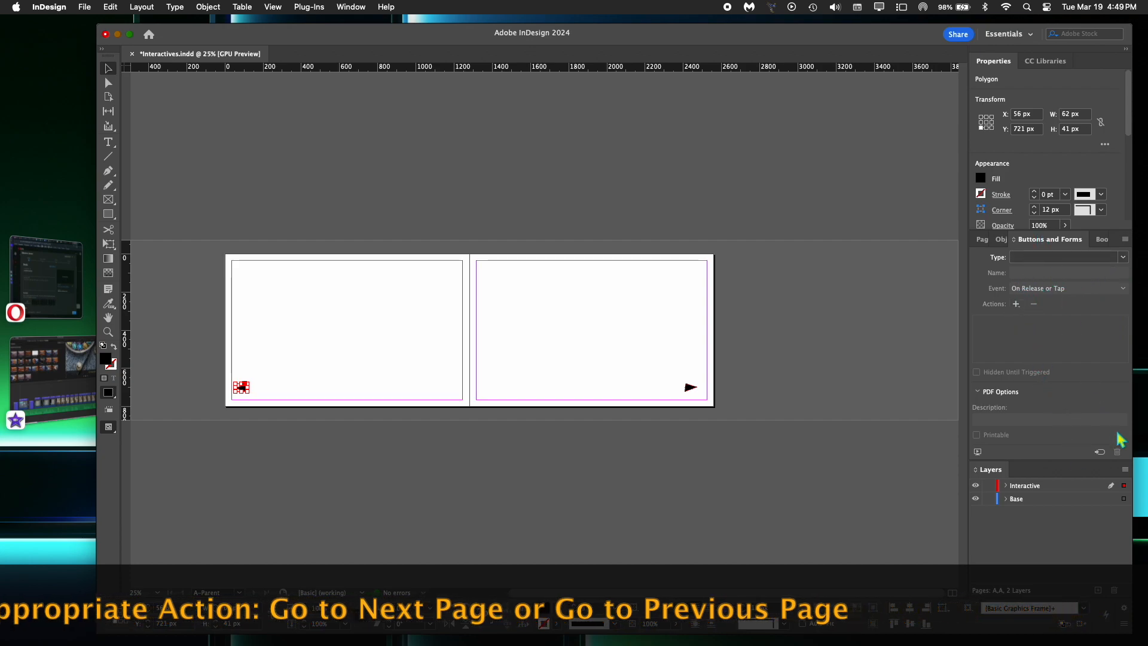
{"action": "left_click", "coordinate": [1101, 453]}
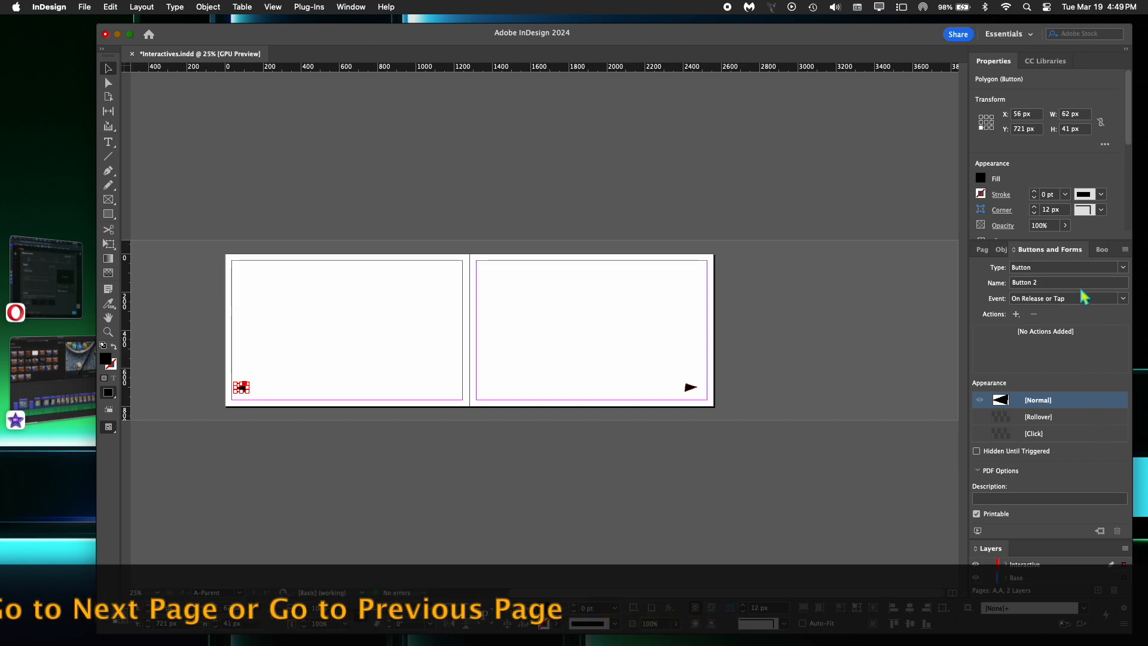
{"action": "left_click", "coordinate": [1057, 282]}
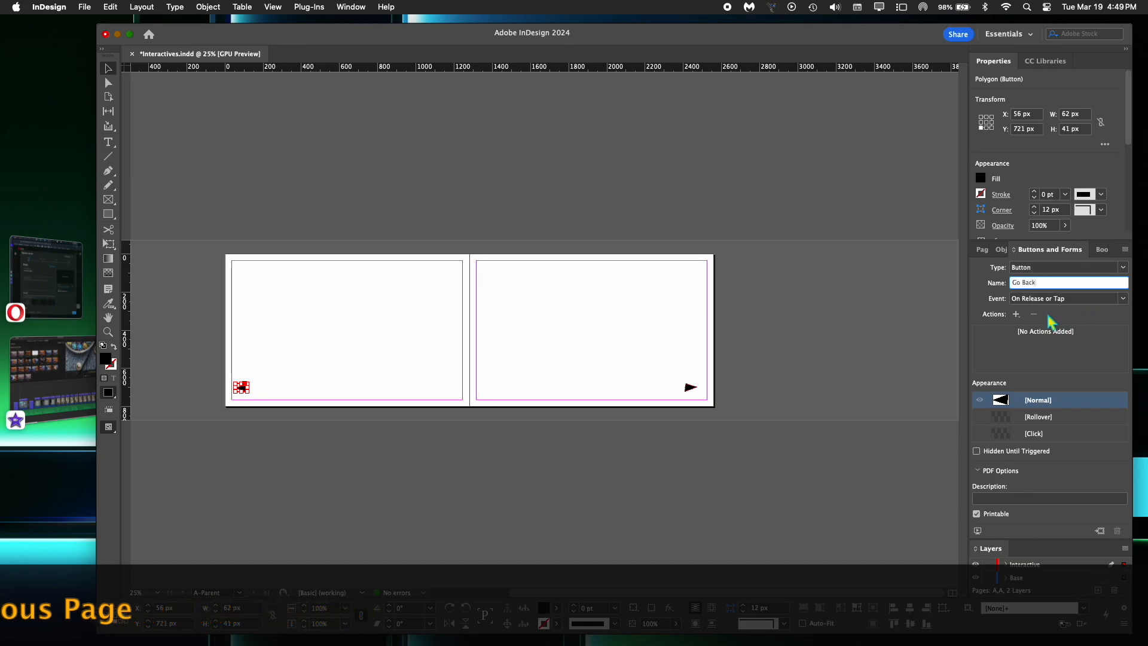
Add a Go To Previous Page action to the Go Back button for the On Release or Tap event, and deselect it
{"action": "left_click", "coordinate": [1016, 314]}
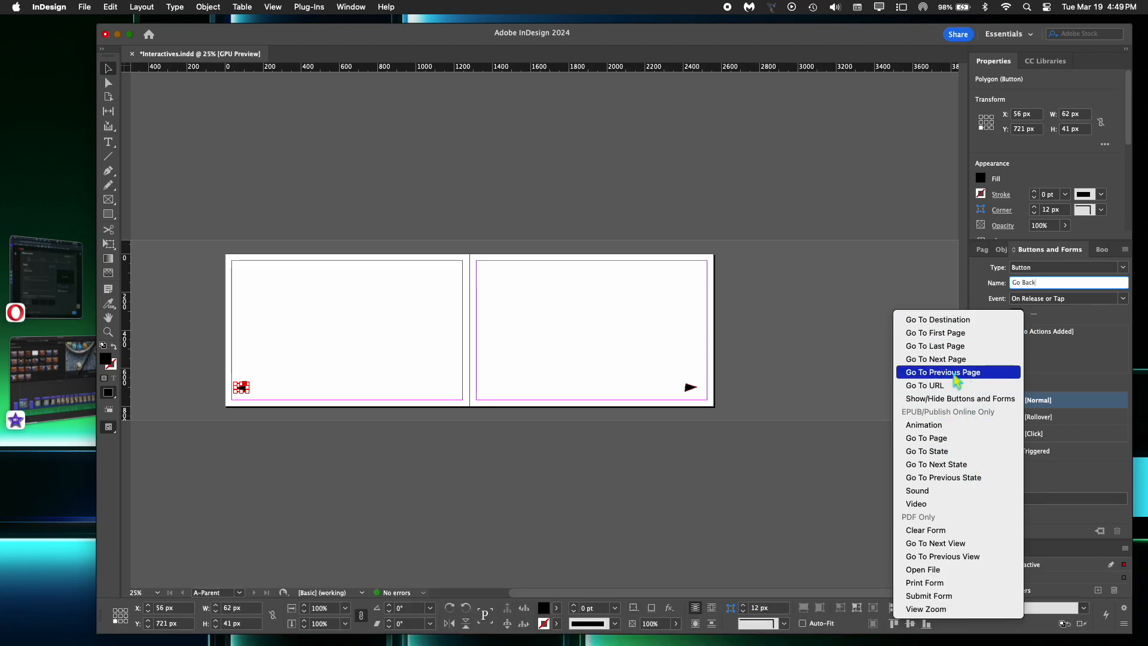
{"action": "left_click", "coordinate": [955, 373]}
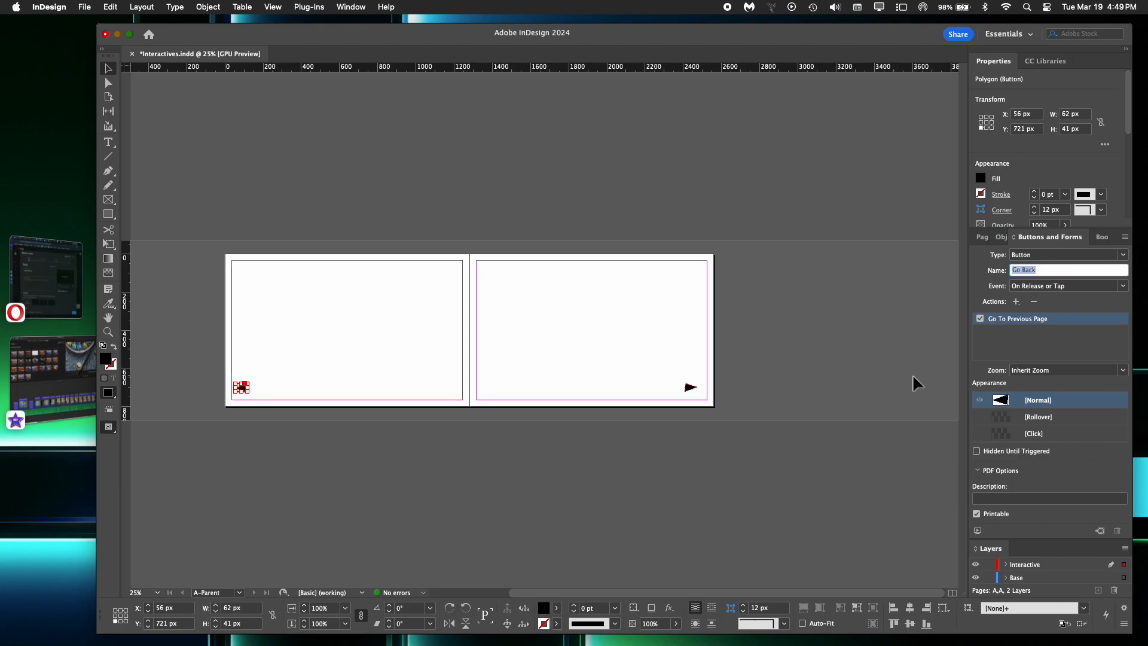
{"action": "left_click", "coordinate": [878, 495]}
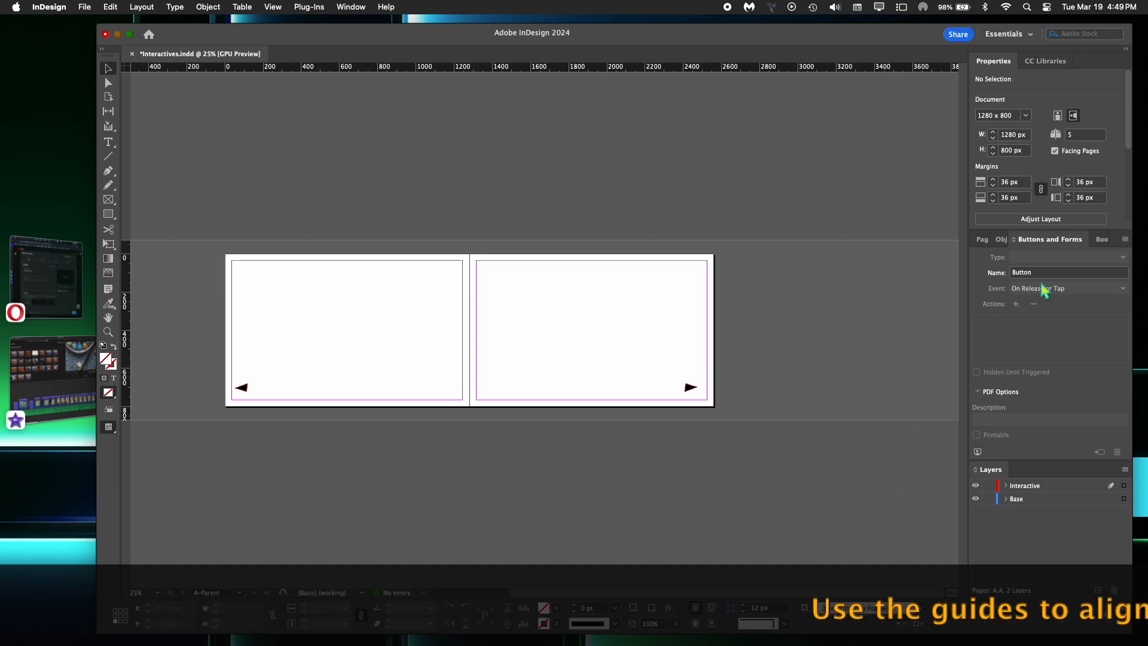
Select both page buttons, check their alignment across the spread and their place in the Interactive layer, and deselect them
{"action": "left_click", "coordinate": [242, 389]}
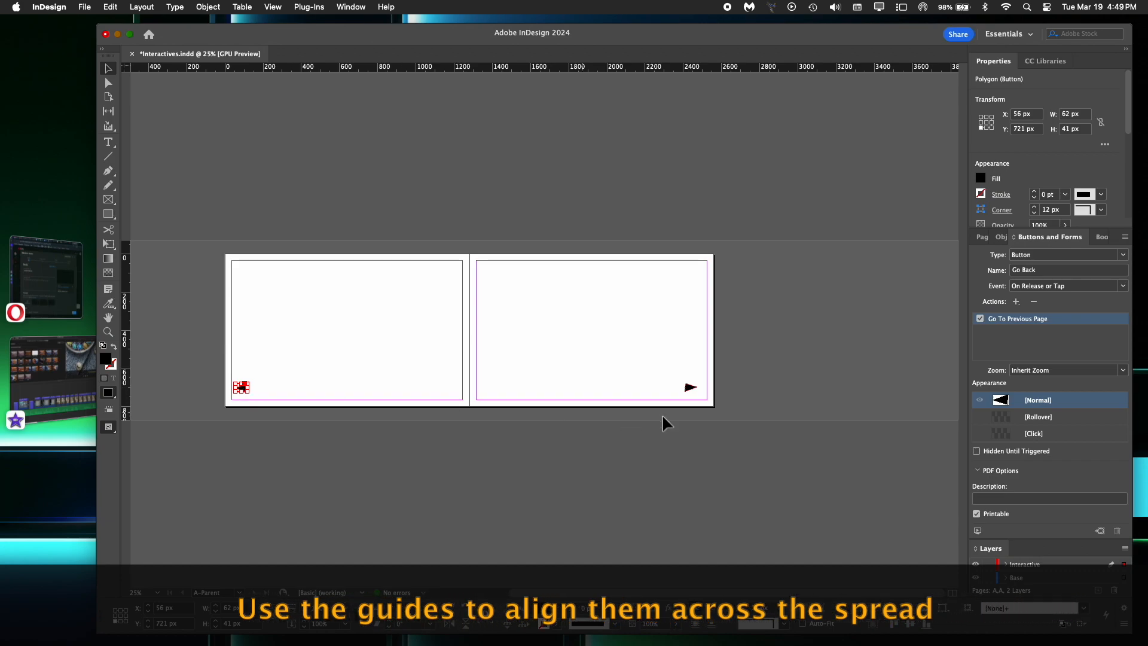
{"action": "left_click", "coordinate": [690, 388], "text": "shift"}
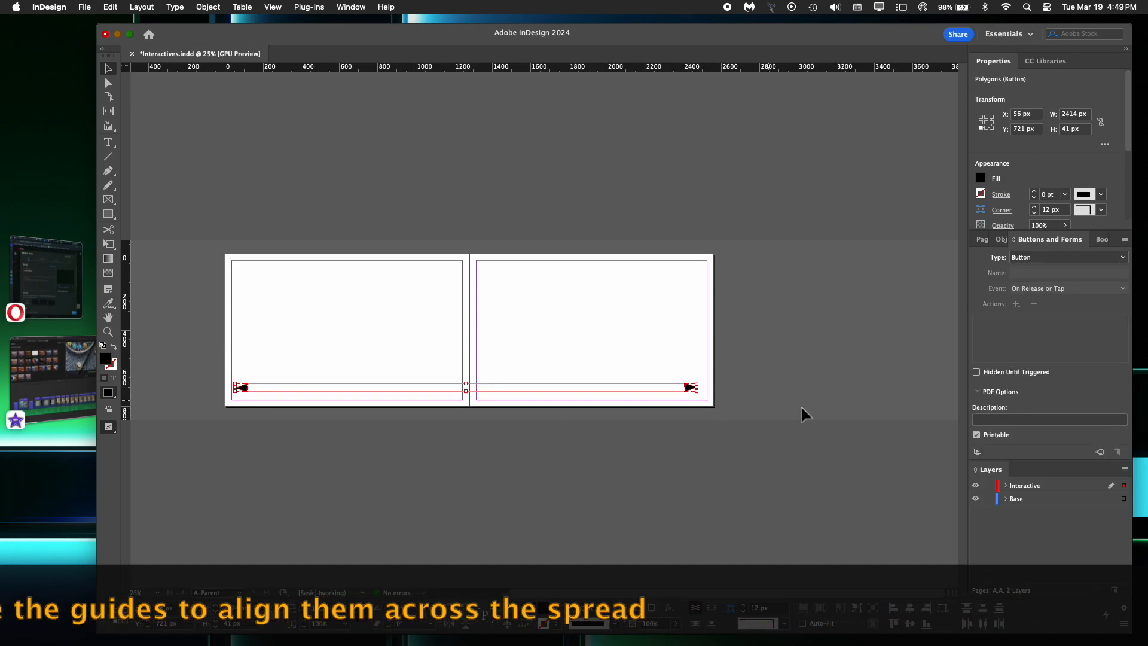
{"action": "left_click", "coordinate": [1006, 486]}
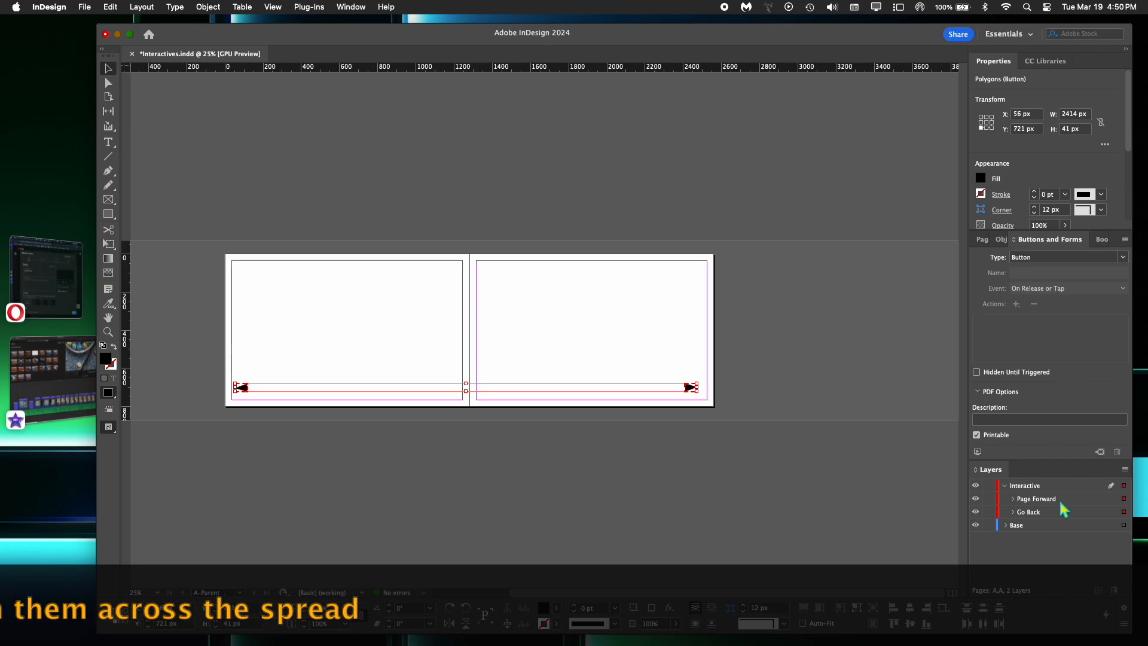
{"action": "left_click", "coordinate": [801, 381]}
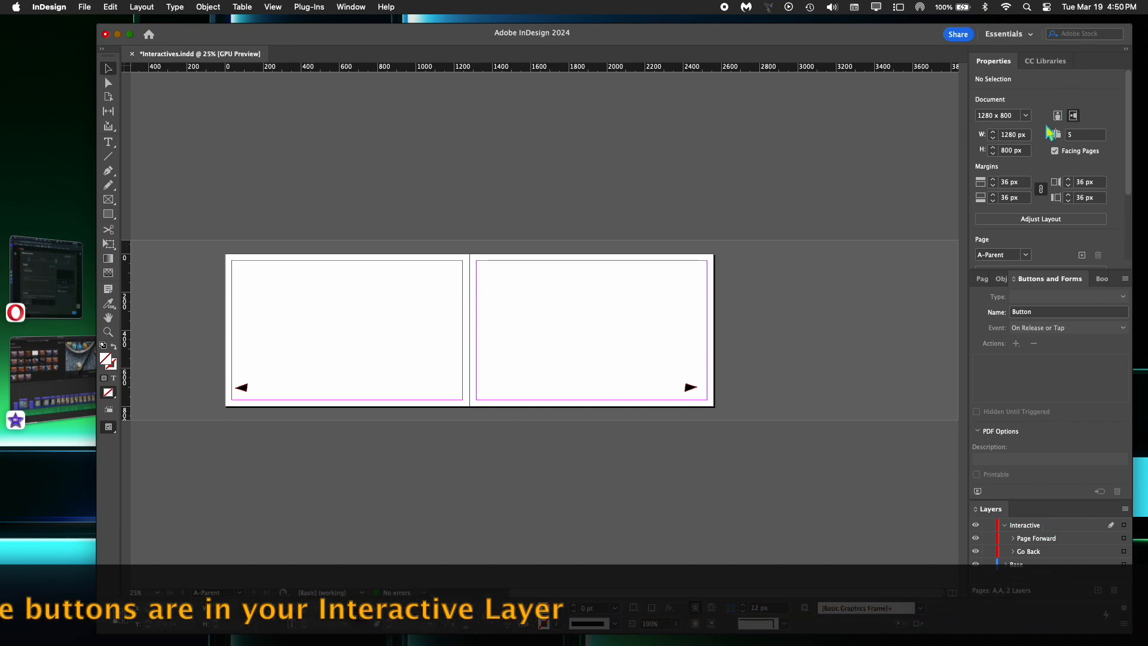
Apply the [None] parent to page 1 so the cover carries no navigation button
{"action": "left_click", "coordinate": [981, 280]}
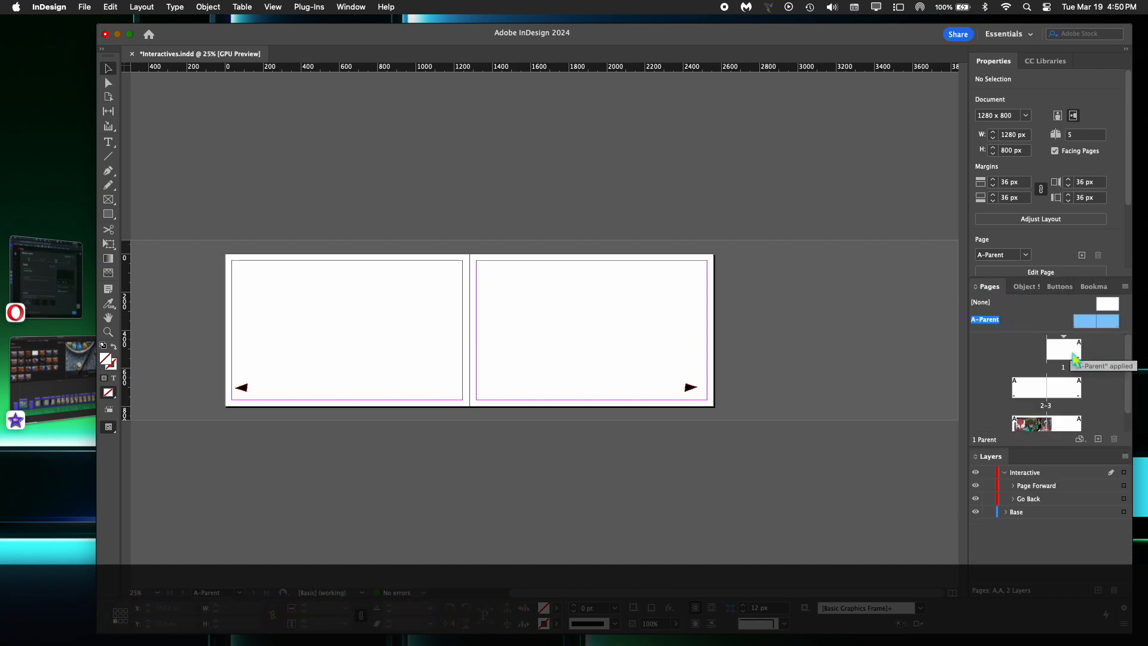
{"action": "double_click", "coordinate": [1068, 358]}
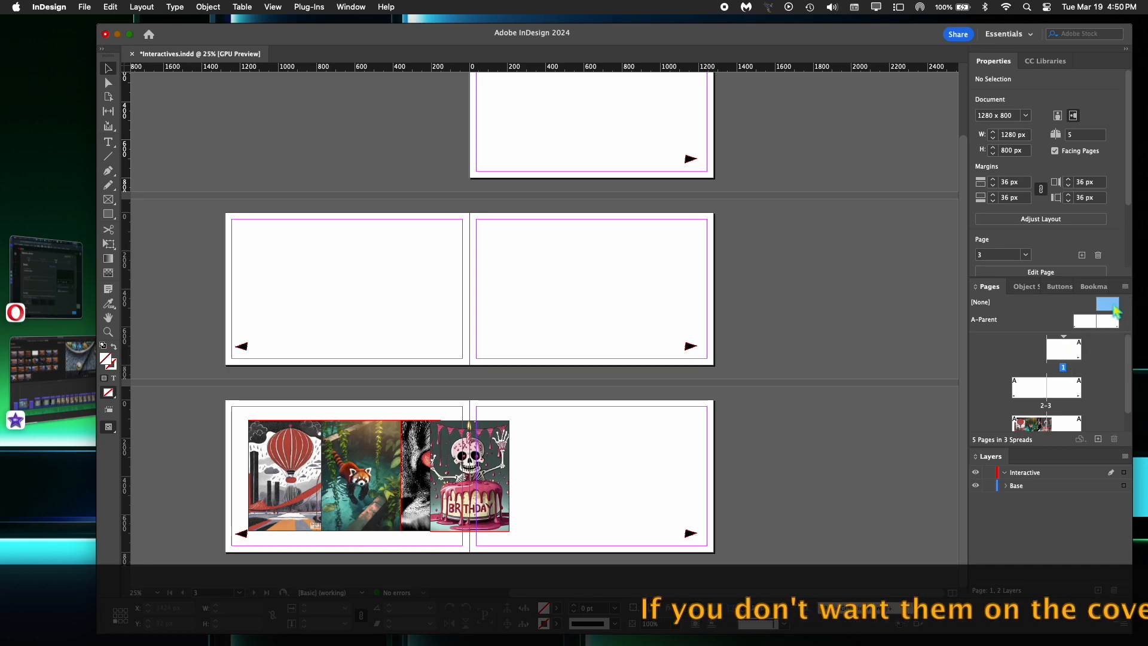
{"action": "right_click", "coordinate": [1068, 358]}
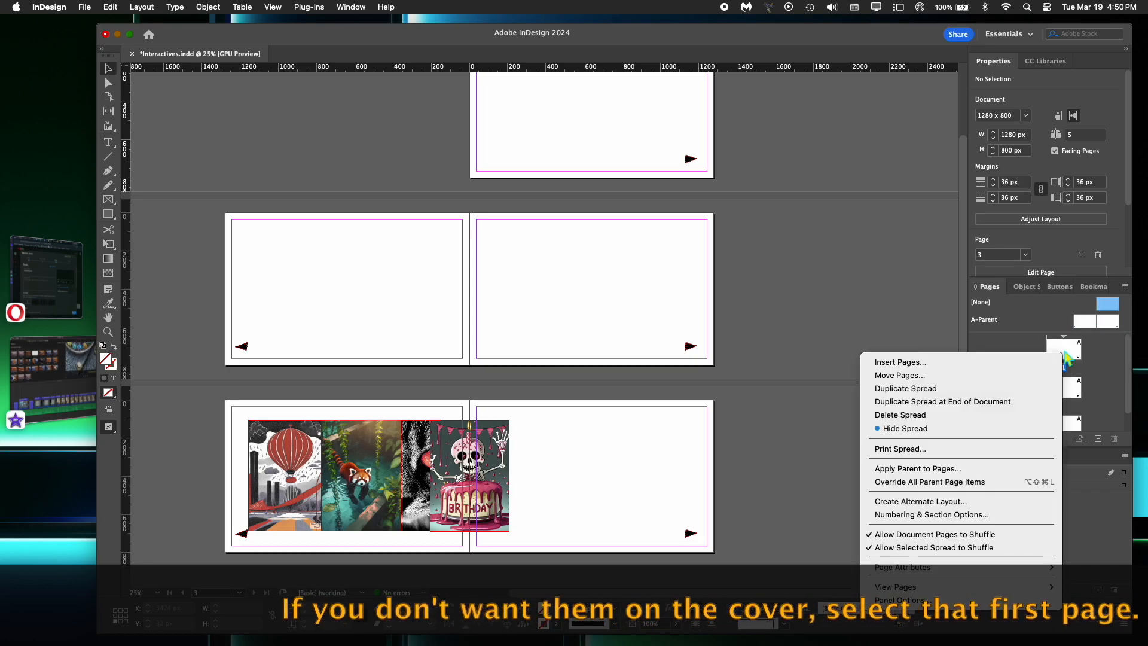
{"action": "left_click", "coordinate": [997, 468]}
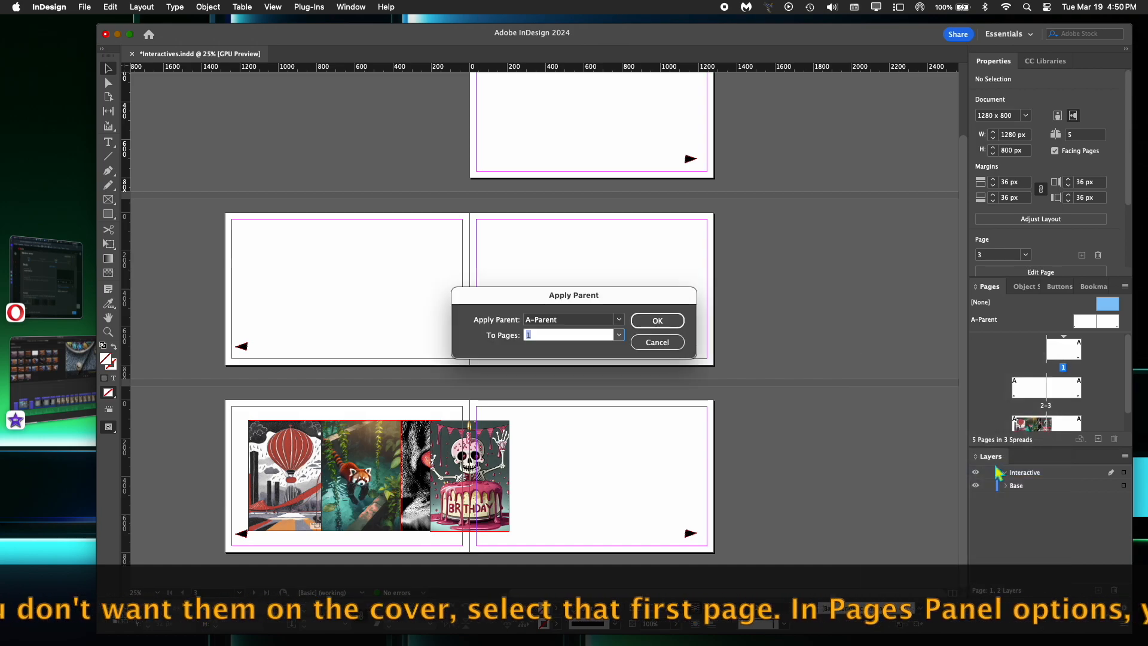
{"action": "left_click", "coordinate": [619, 319]}
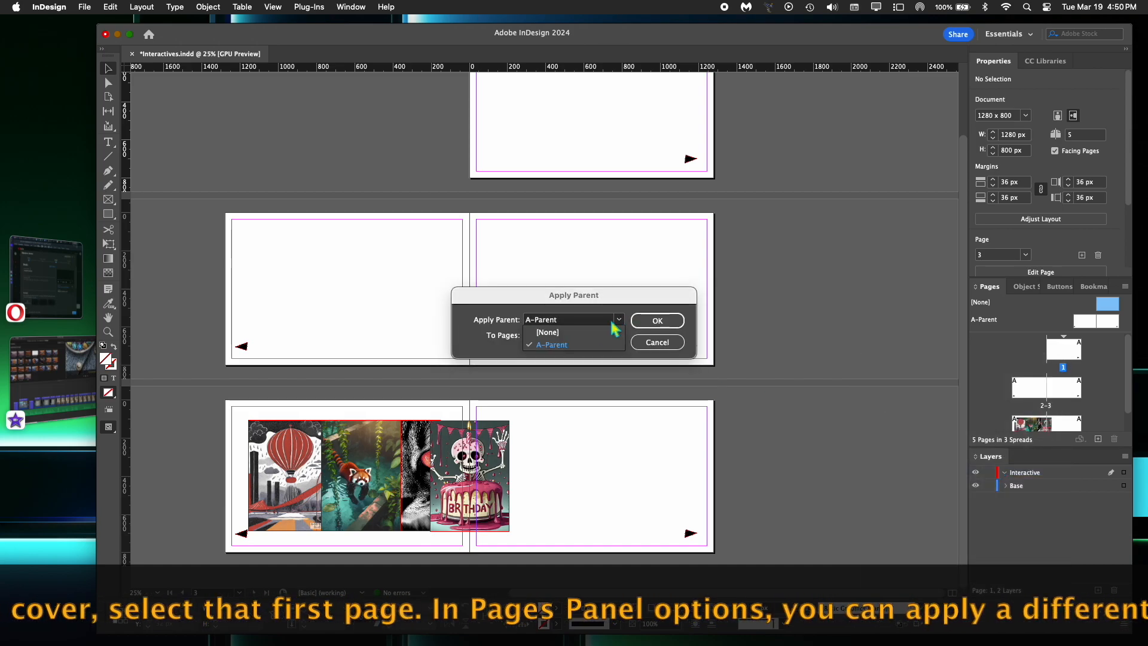
{"action": "left_click", "coordinate": [594, 331]}
{"action": "left_click", "coordinate": [656, 321]}
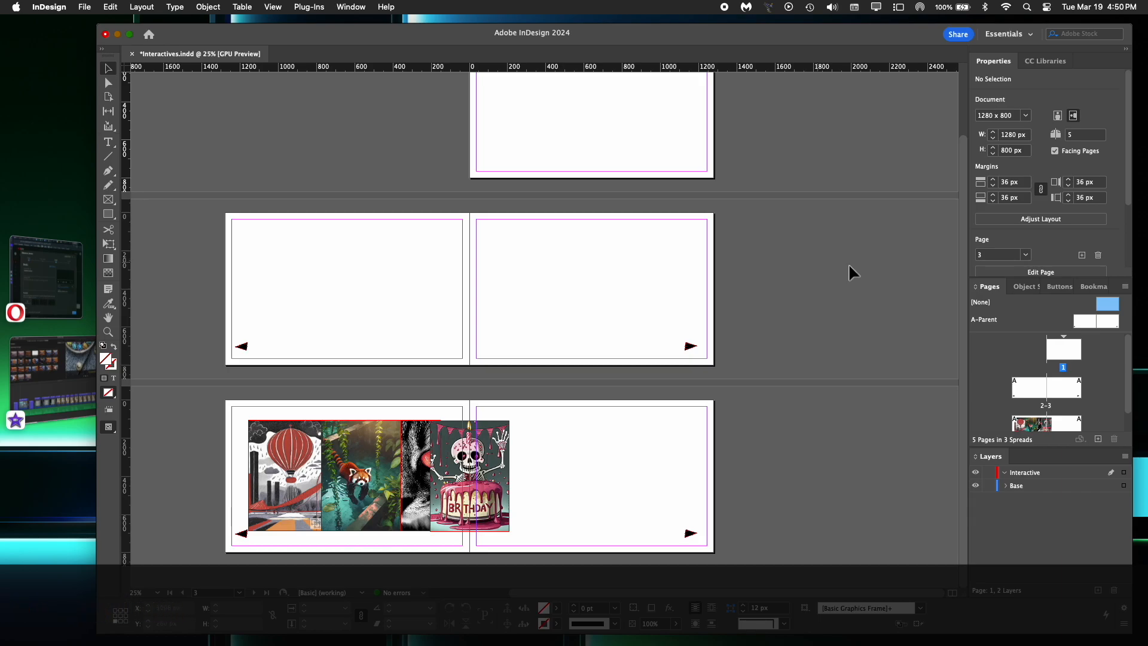
Preview the cover page in the EPUB Interactivity Preview and close the preview
{"action": "left_click", "coordinate": [351, 7]}
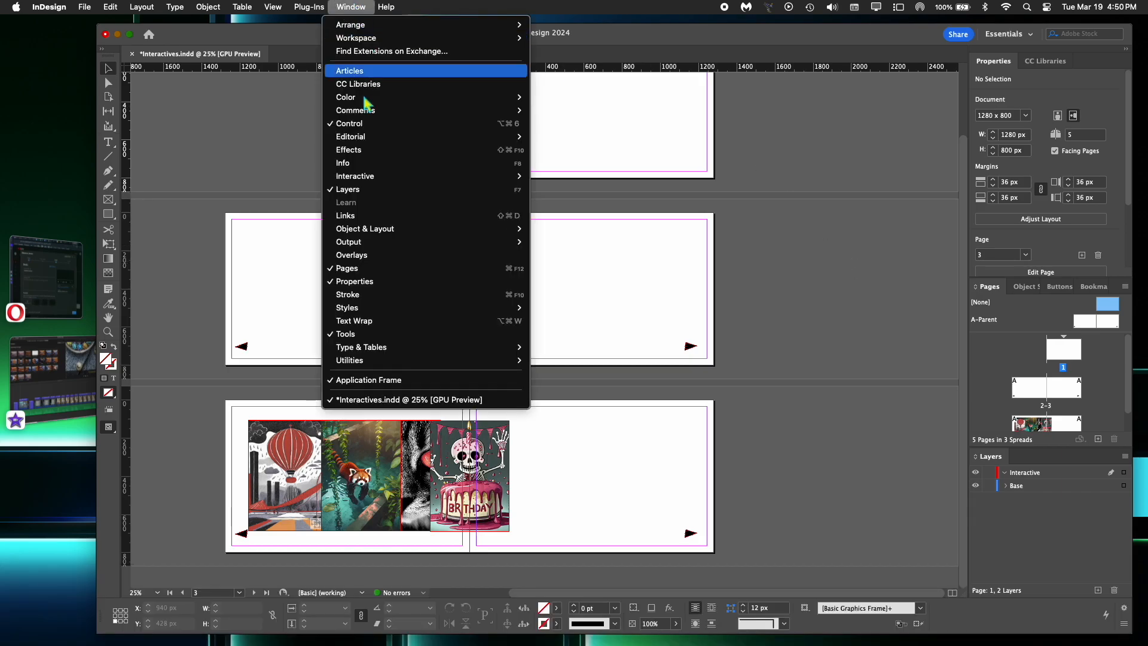
{"action": "mouse_move", "coordinate": [456, 177]}
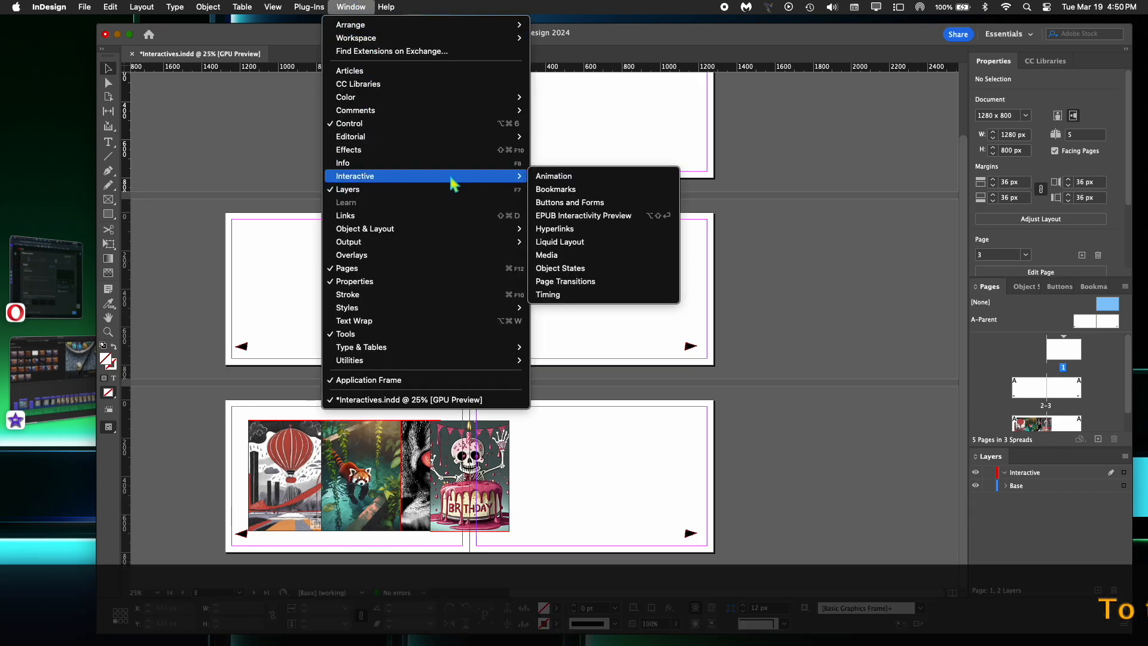
{"action": "left_click", "coordinate": [611, 219]}
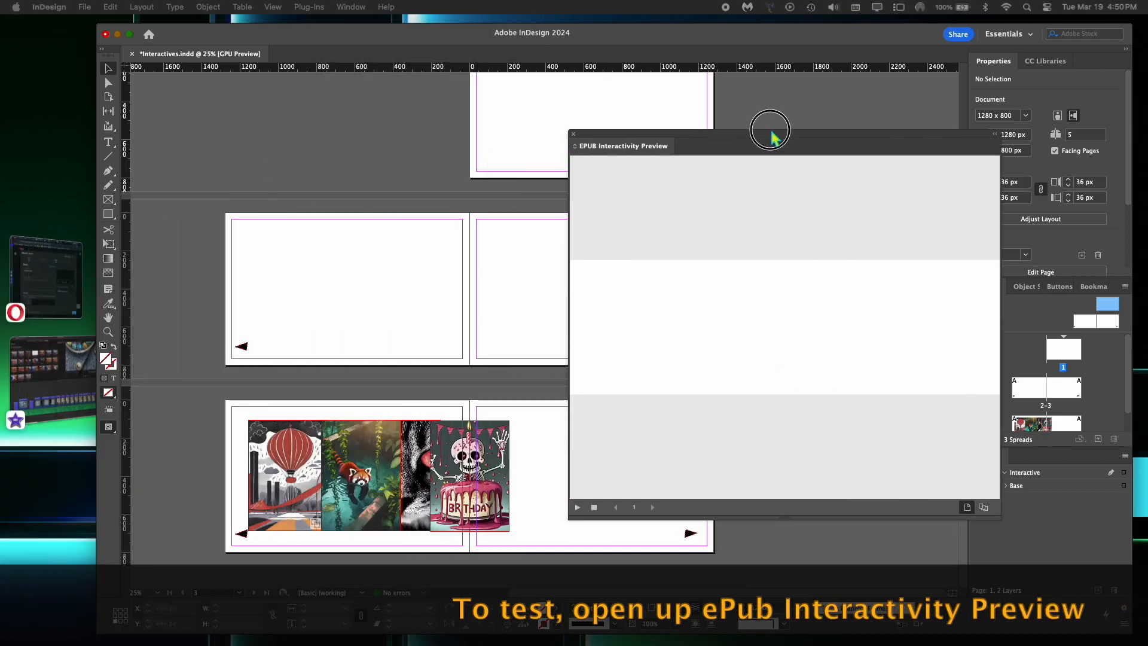
{"action": "left_click_drag", "start_coordinate": [769, 133], "coordinate": [819, 84]}
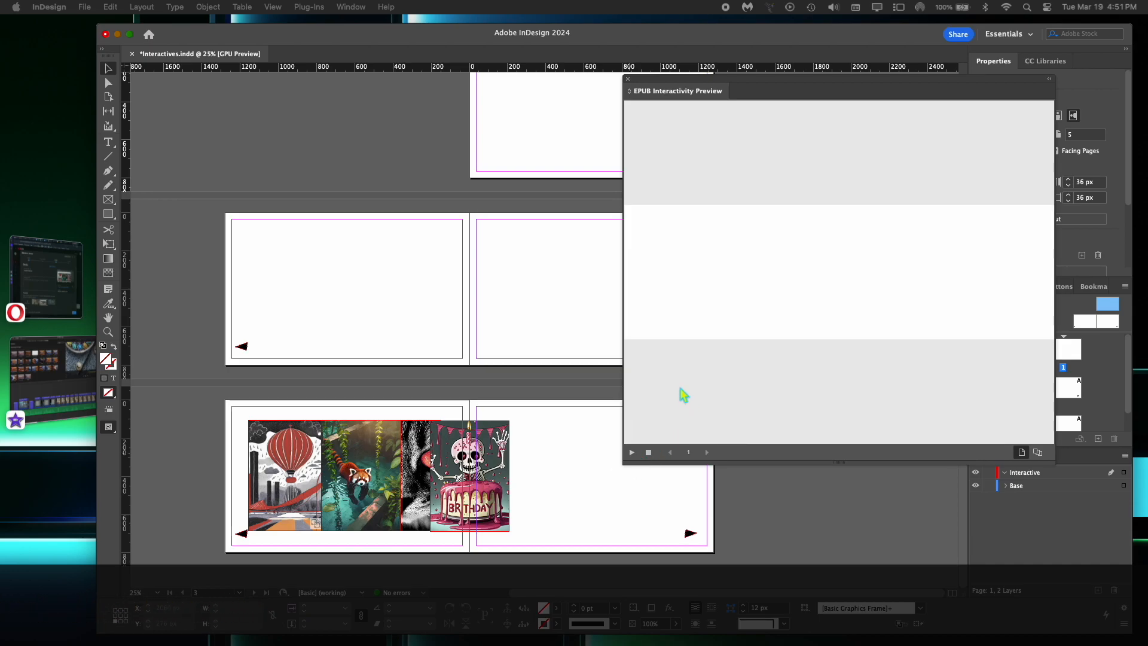
{"action": "left_click", "coordinate": [627, 78]}
Select spread 2-3 and open it in the EPUB Interactivity Preview to test the page buttons
{"action": "left_click", "coordinate": [551, 291]}
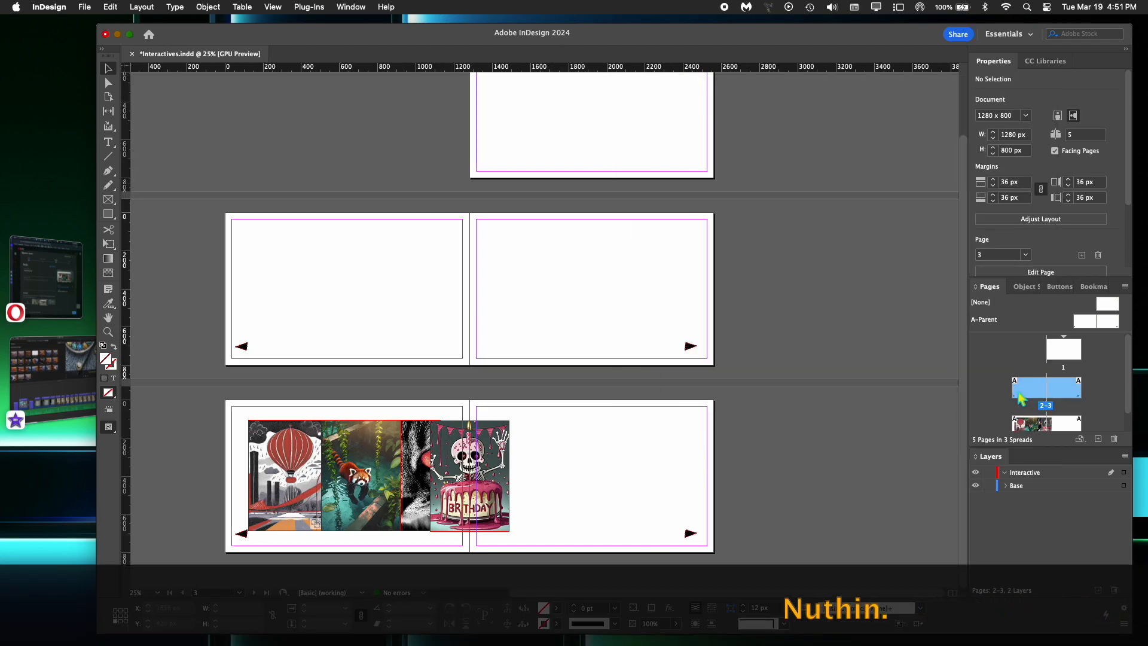
{"action": "left_click", "coordinate": [350, 7]}
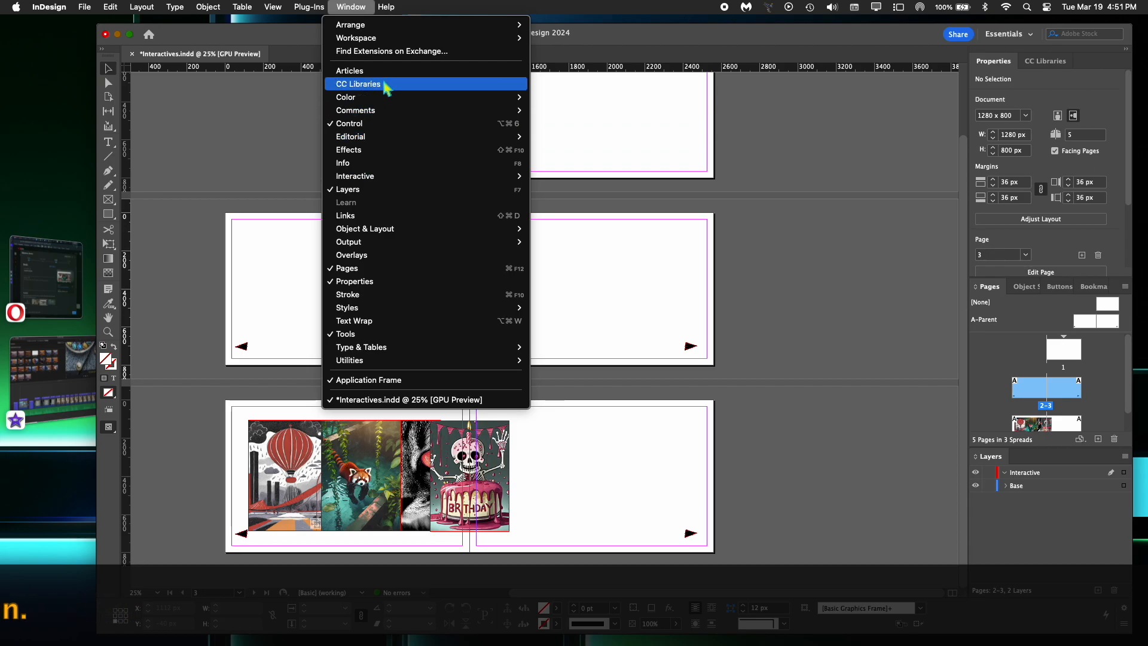
{"action": "mouse_move", "coordinate": [421, 233]}
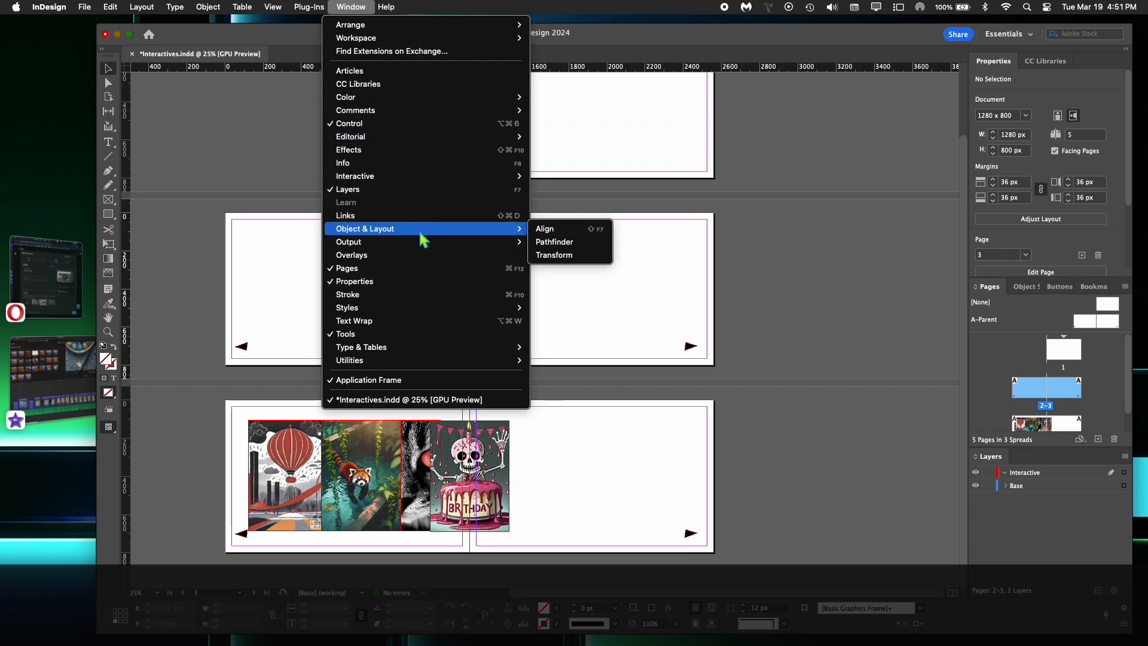
{"action": "mouse_move", "coordinate": [407, 178]}
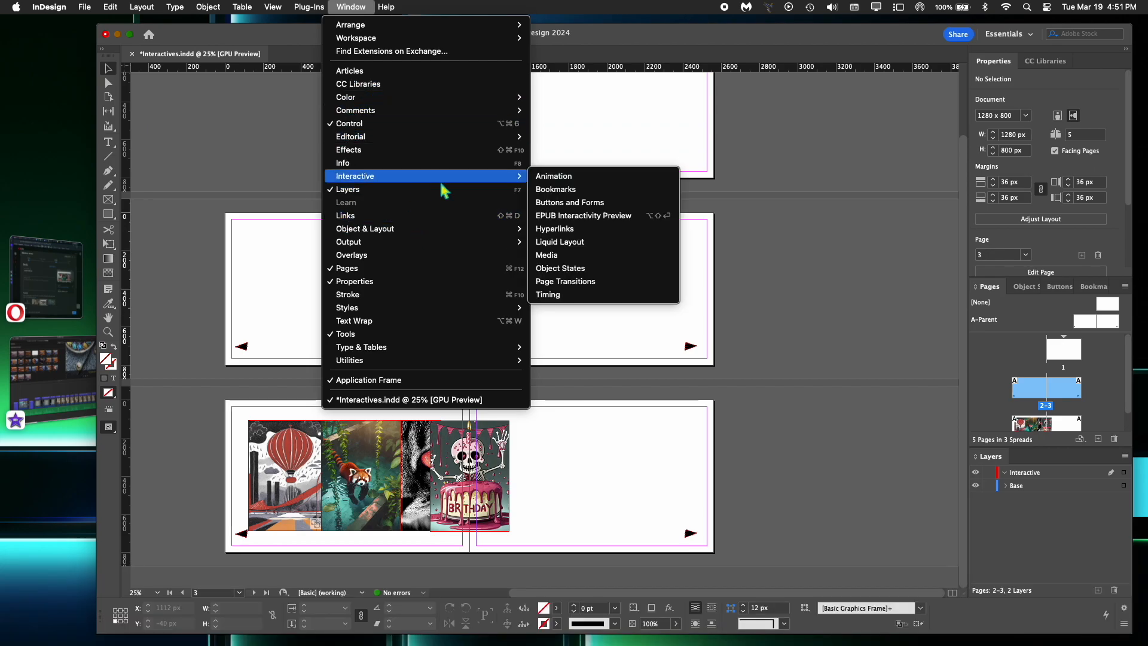
{"action": "left_click", "coordinate": [607, 219]}
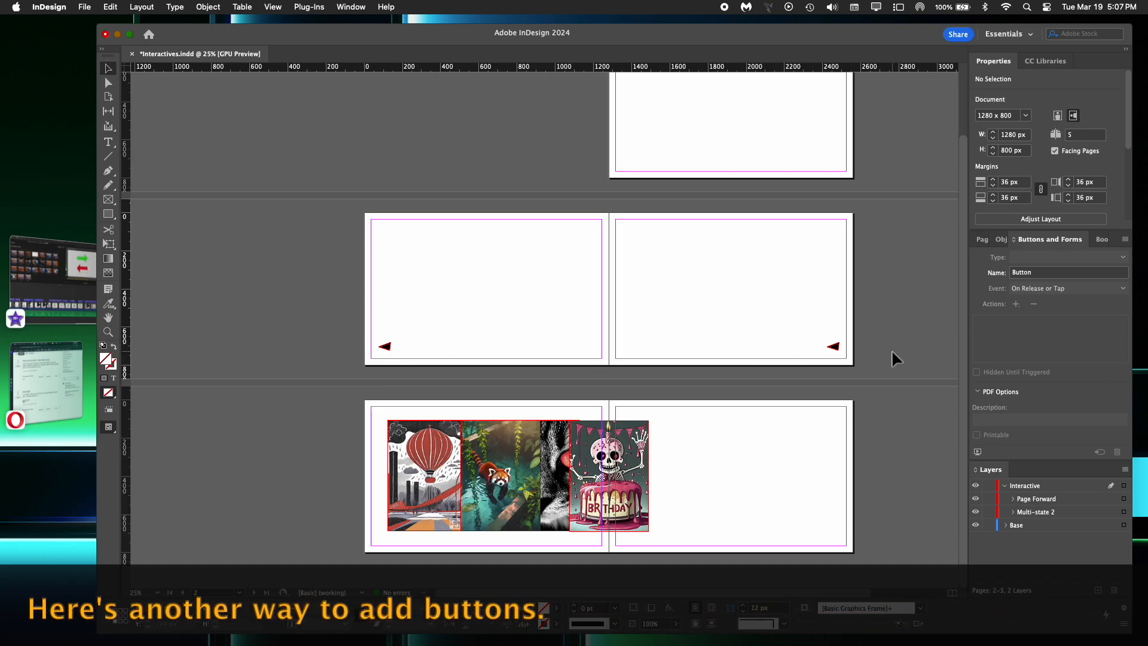
Open the Sample Buttons And Forms library and move it beside the page 2-3 spread
{"action": "left_click", "coordinate": [1042, 244]}
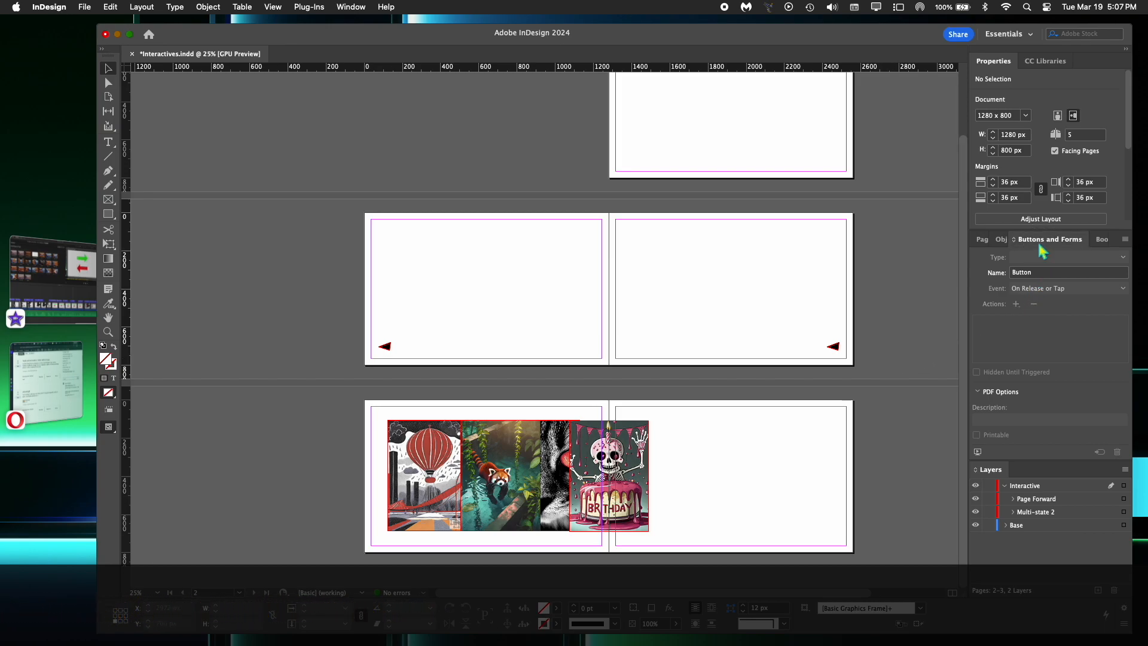
{"action": "left_click", "coordinate": [1127, 242]}
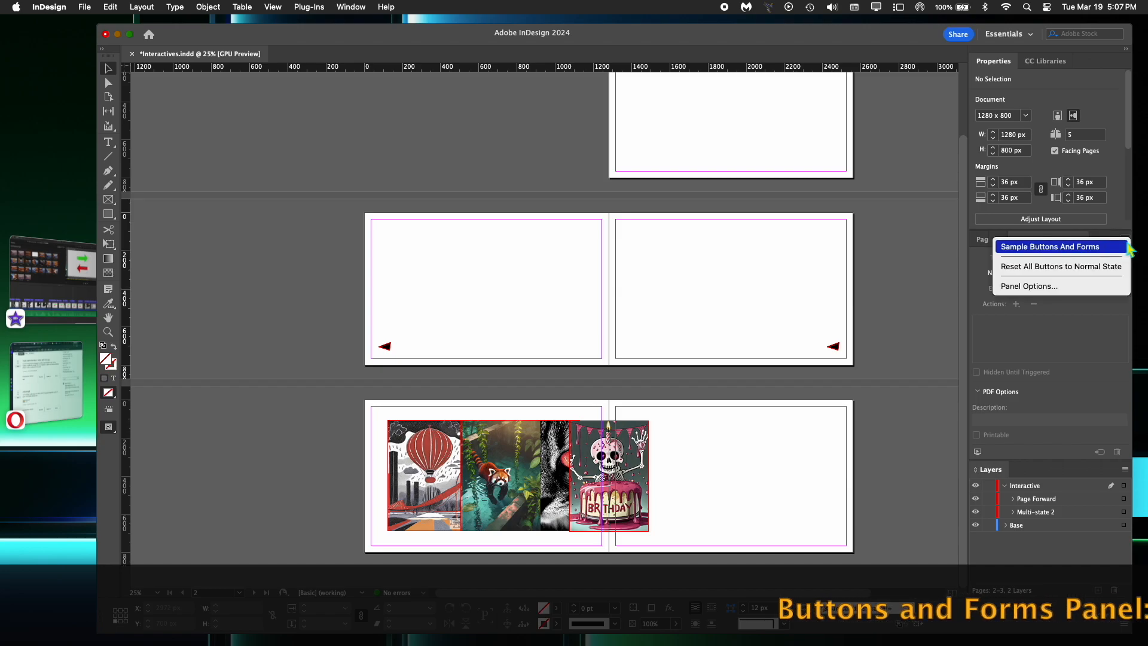
{"action": "left_click", "coordinate": [1090, 247]}
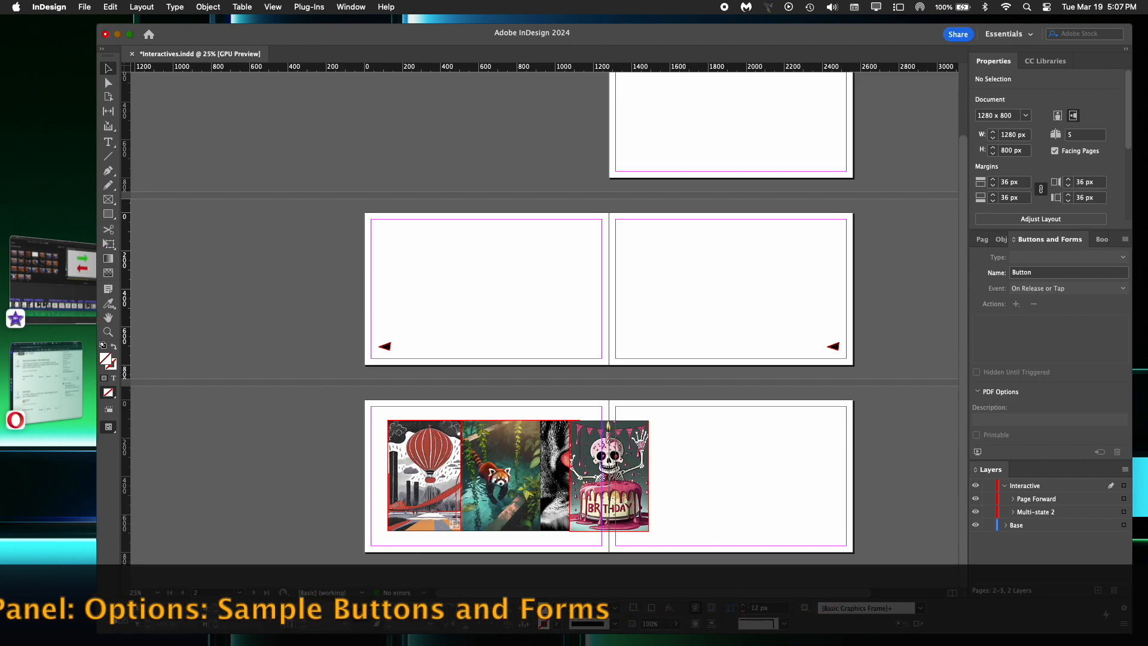
{"action": "left_click_drag", "start_coordinate": [110, 317], "coordinate": [297, 218]}
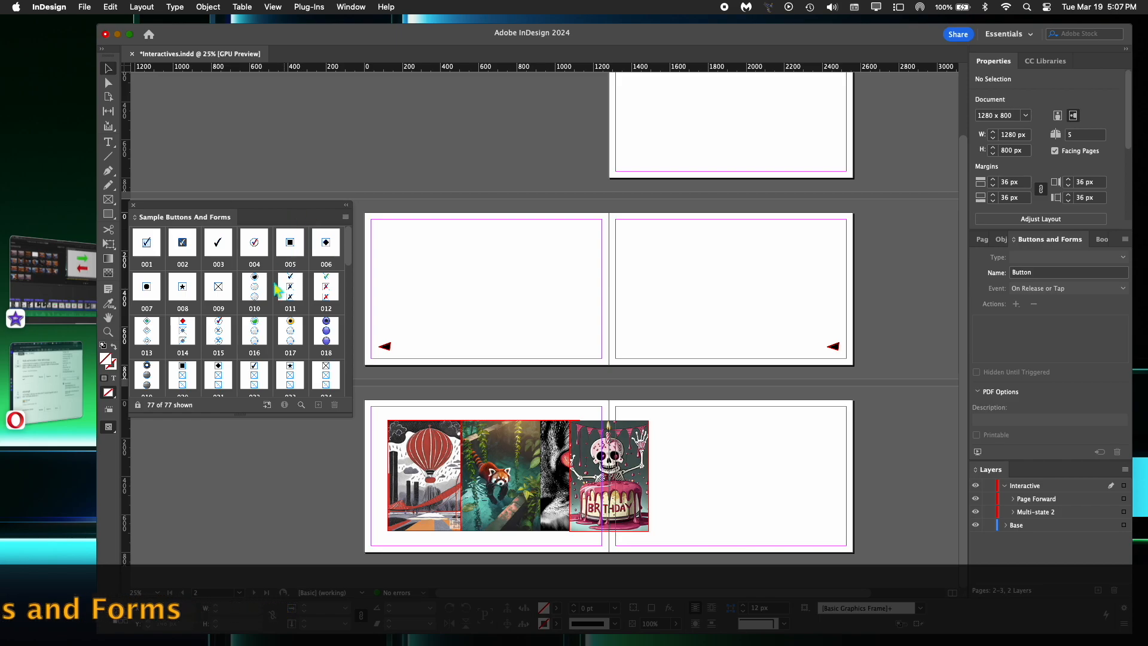
Place sample arrow button 143 on page 2 and 144 on page 3, above the existing triangles, and close the library
{"action": "scroll", "coordinate": [275, 293], "scroll_direction": "down", "scroll_amount": 10}
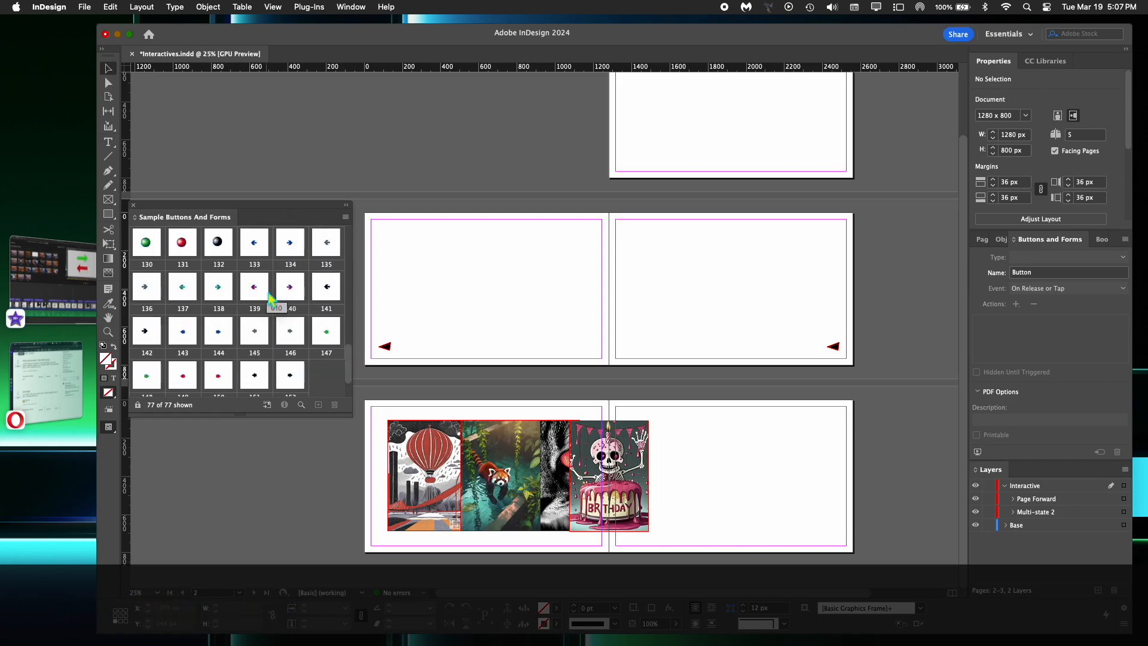
{"action": "scroll", "coordinate": [270, 299], "scroll_direction": "down", "scroll_amount": 2}
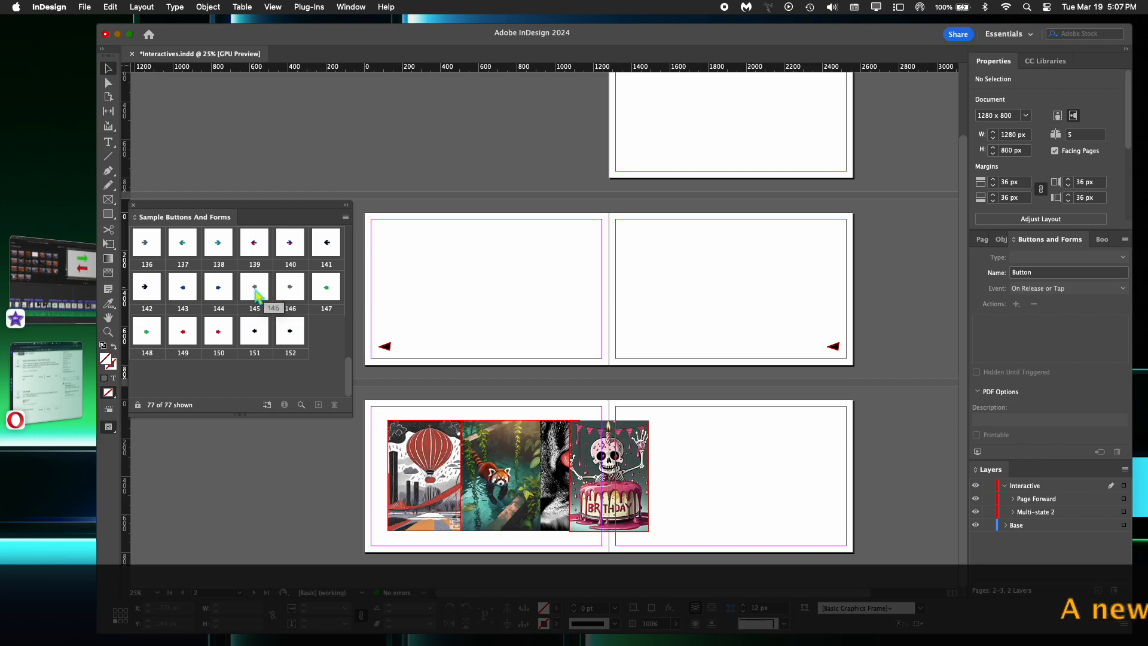
{"action": "left_click_drag", "start_coordinate": [185, 293], "coordinate": [422, 315]}
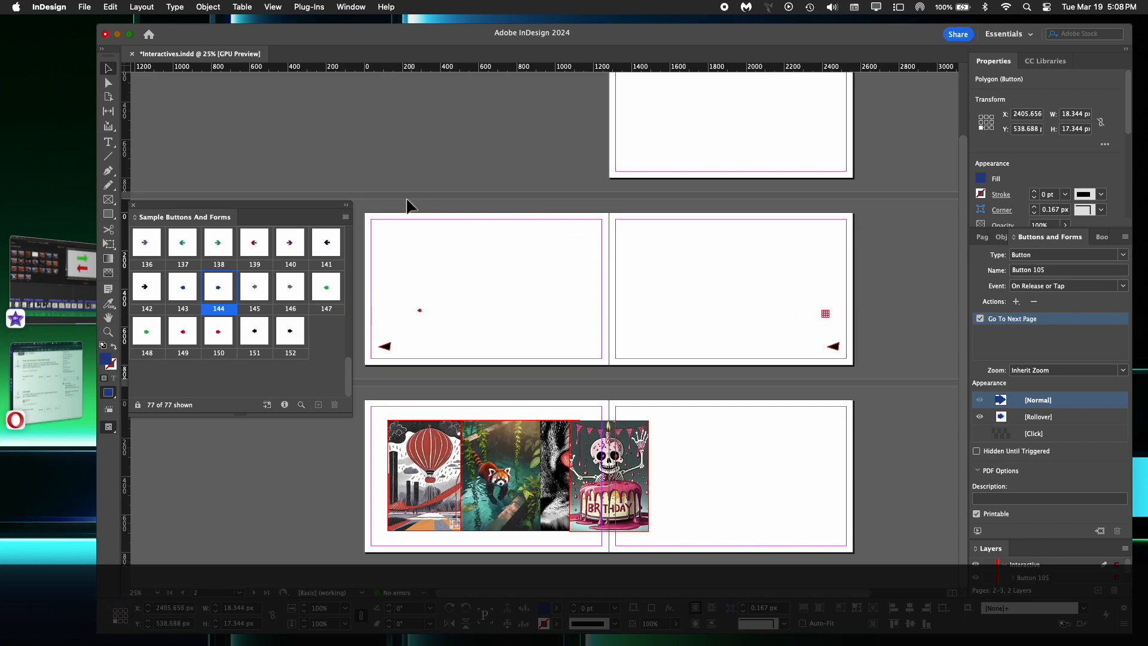
{"action": "left_click", "coordinate": [133, 206]}
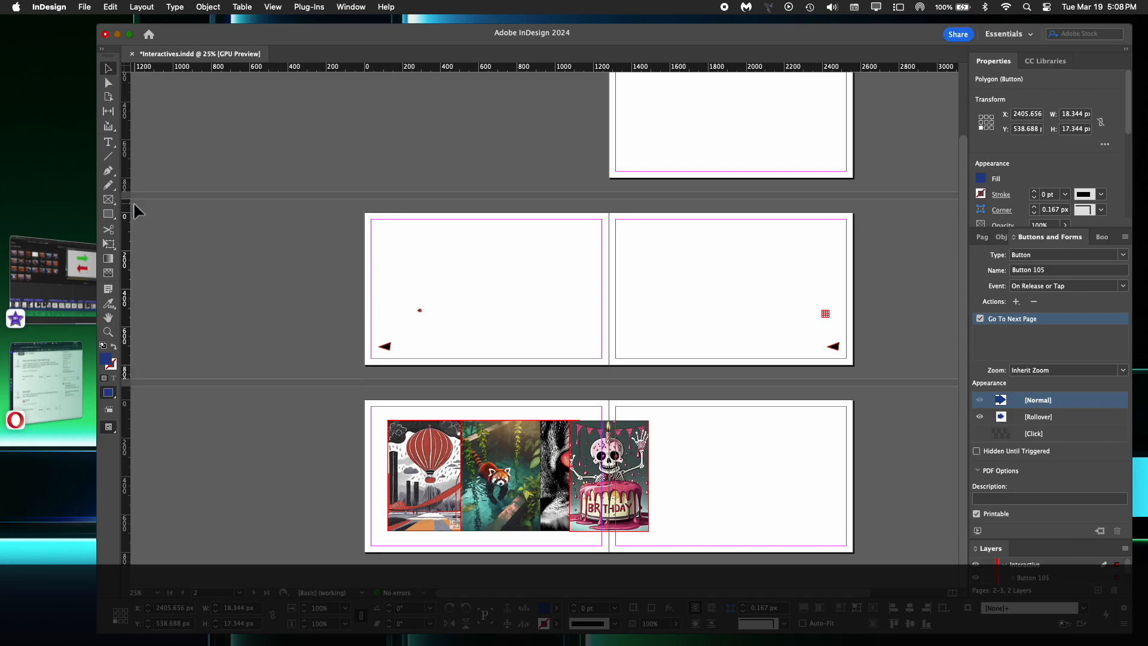
{"action": "left_click", "coordinate": [268, 155]}
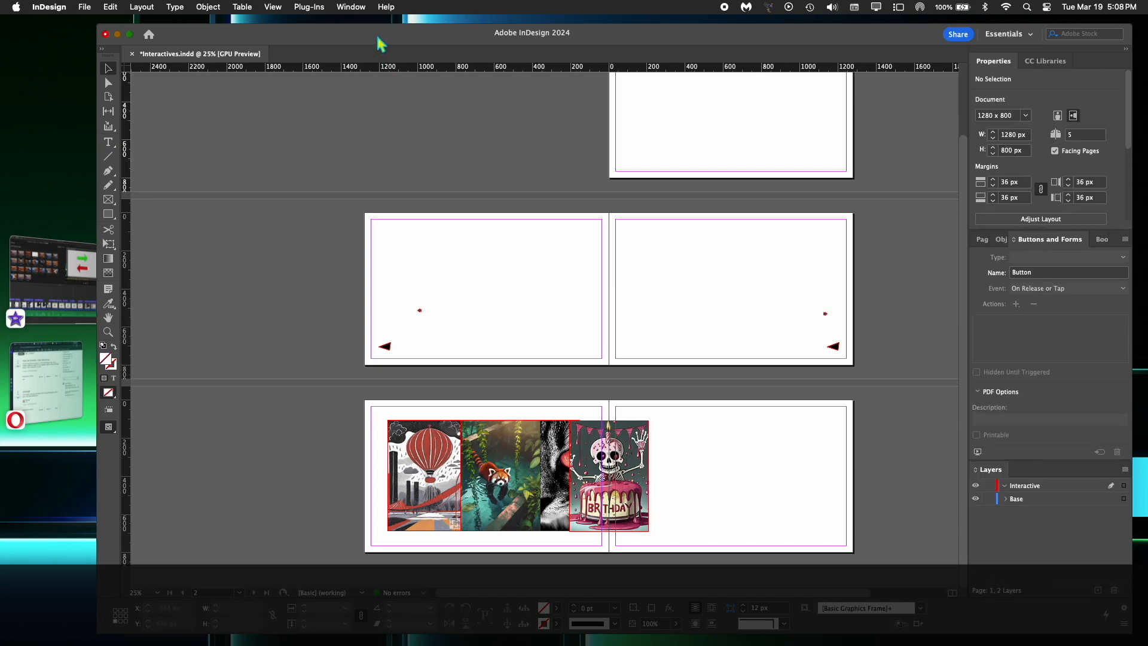
Check the current page in the EPUB Interactivity Preview and close the preview
{"action": "left_click", "coordinate": [354, 8]}
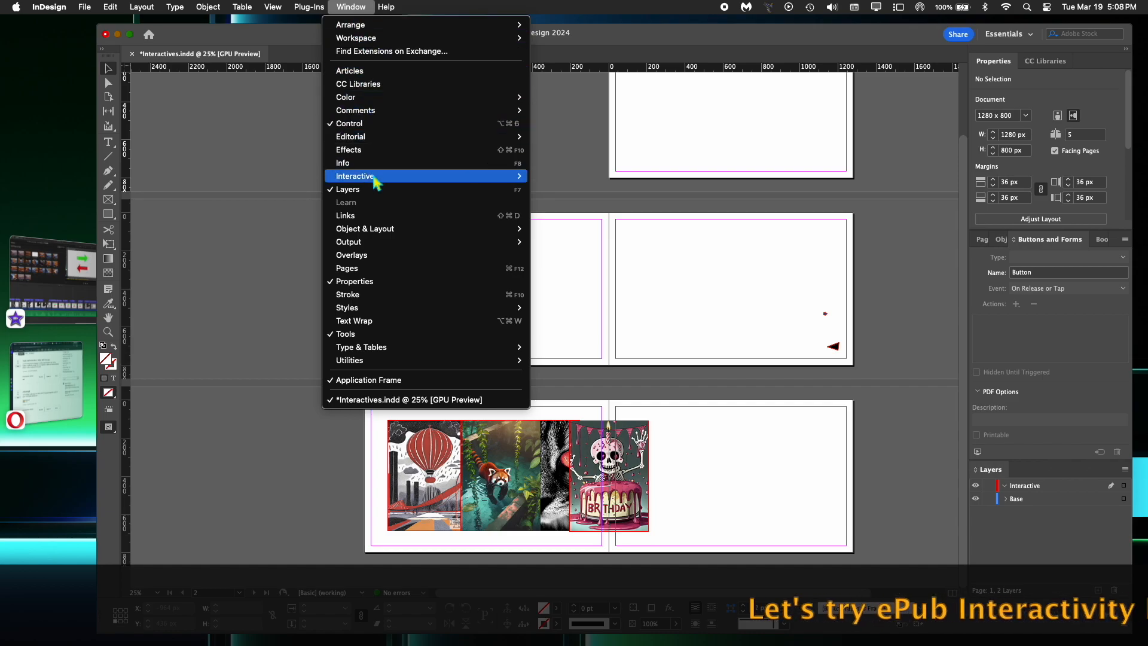
{"action": "mouse_move", "coordinate": [376, 181]}
{"action": "left_click", "coordinate": [607, 216]}
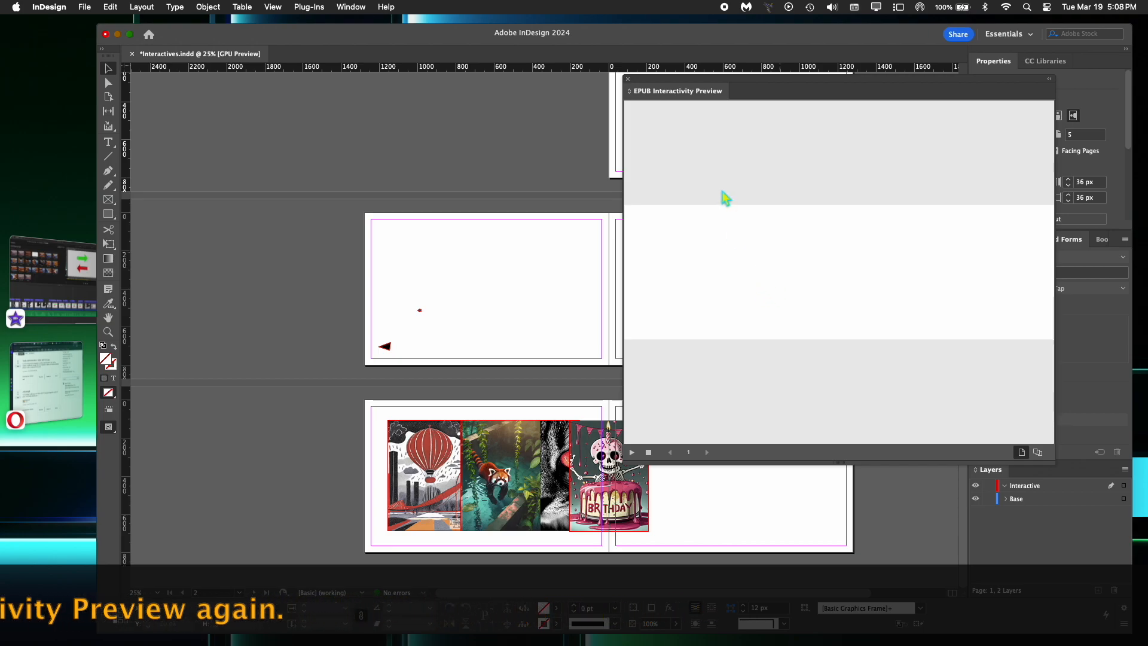
{"action": "left_click", "coordinate": [628, 79]}
Target the page 2-3 spread, view it in the EPUB Interactivity Preview, and close the preview
{"action": "left_click", "coordinate": [516, 260]}
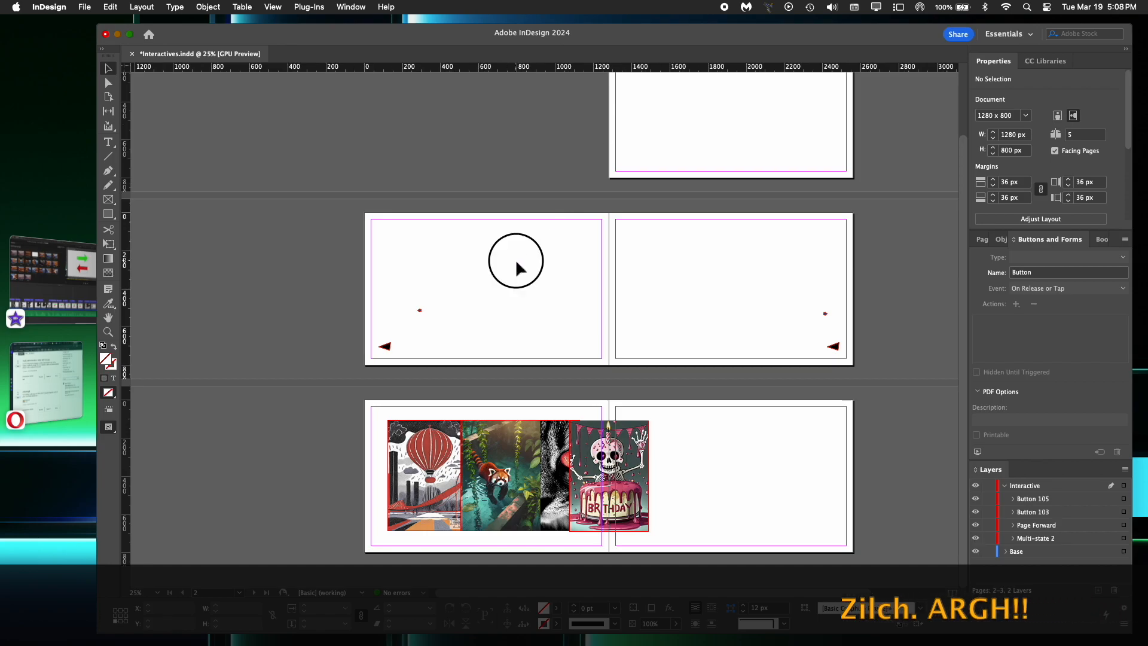
{"action": "left_click", "coordinate": [347, 8]}
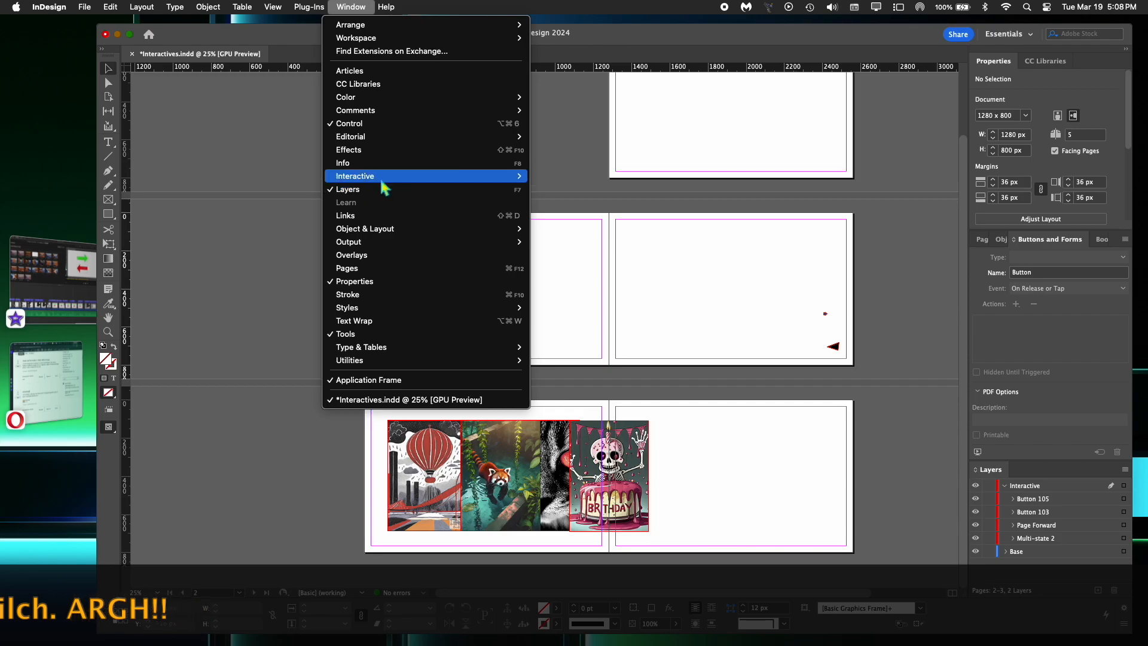
{"action": "mouse_move", "coordinate": [419, 176]}
{"action": "left_click", "coordinate": [585, 216]}
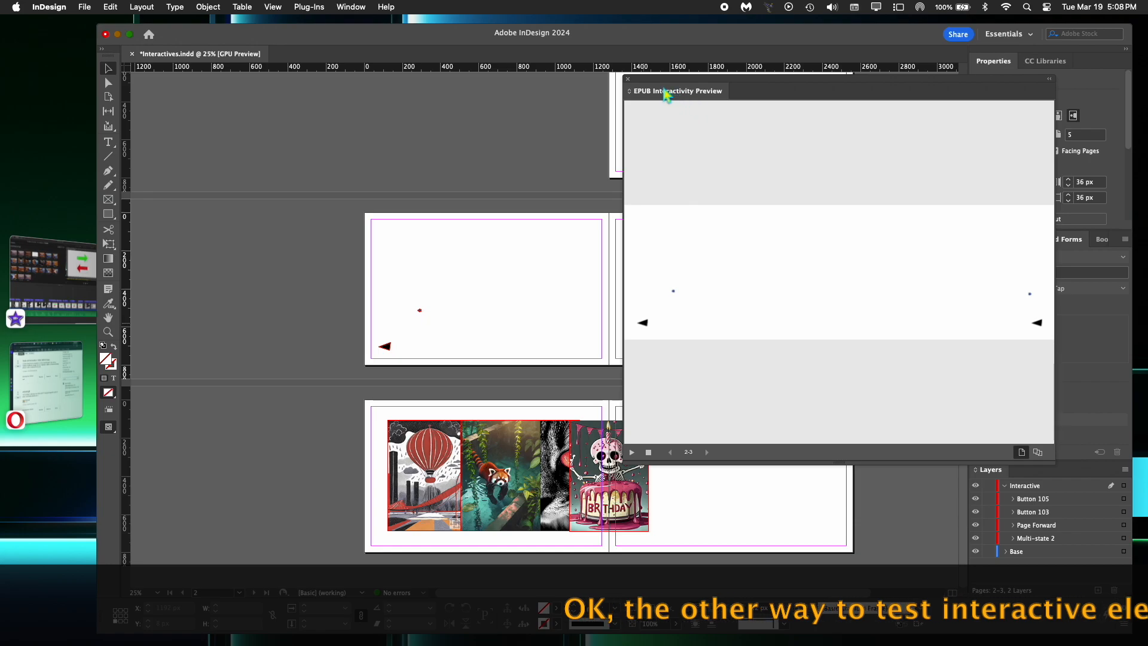
{"action": "left_click", "coordinate": [627, 78]}
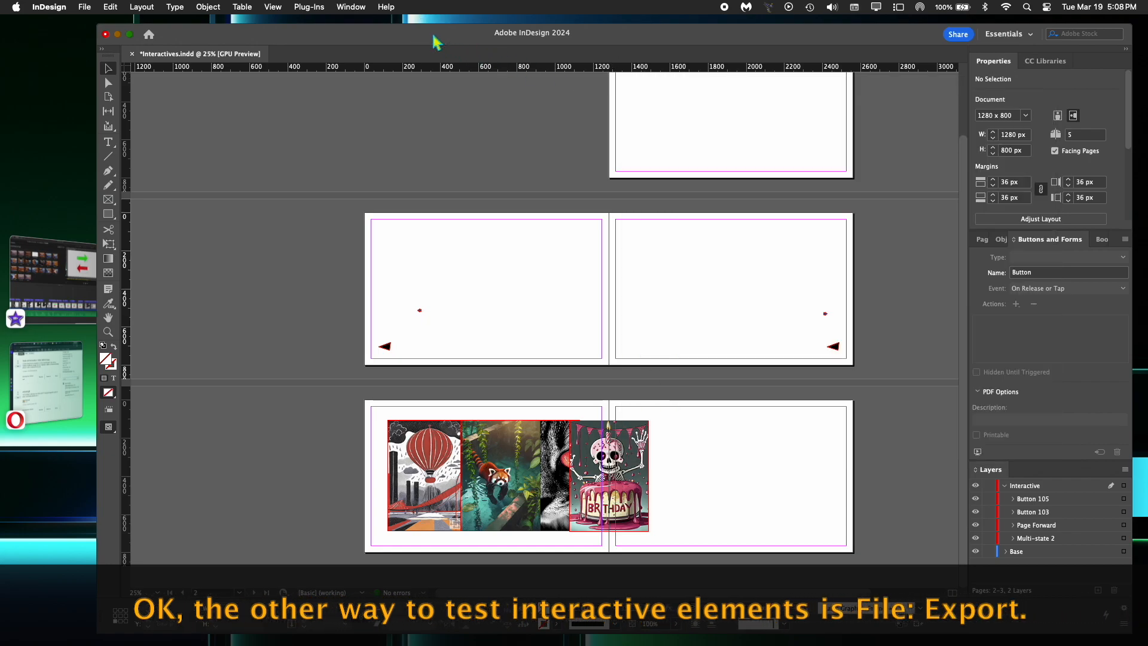
Export all pages as Interactives.epub in EPUB (Fixed Layout) format to the Advanced Design folder, keeping the default export options
{"action": "left_click", "coordinate": [84, 6]}
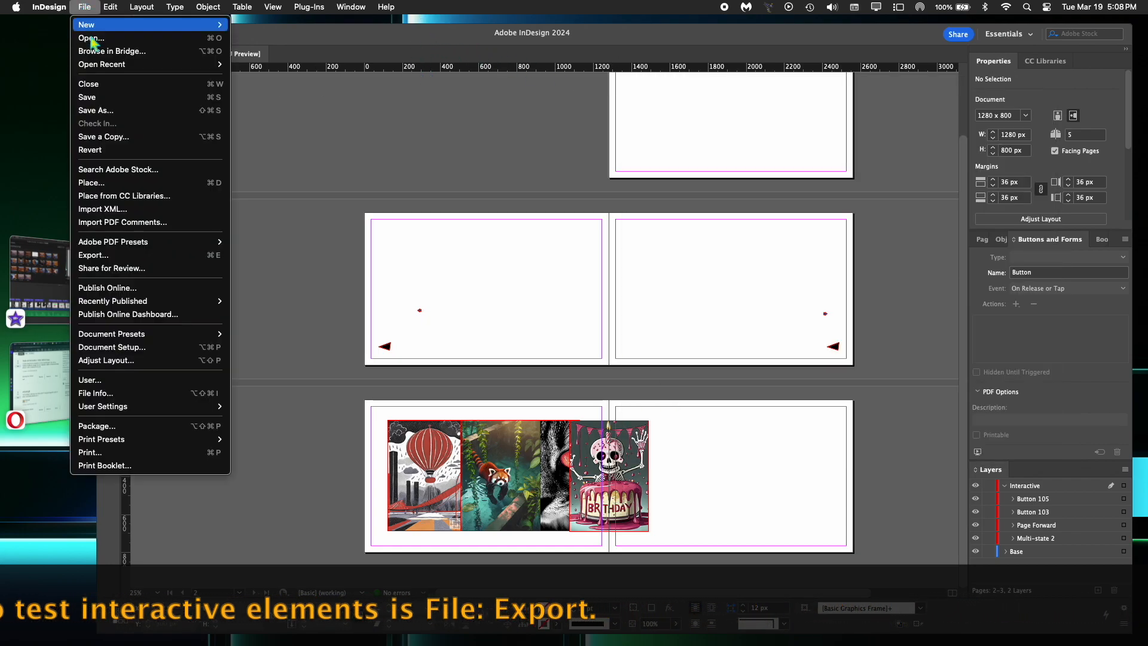
{"action": "left_click", "coordinate": [157, 257]}
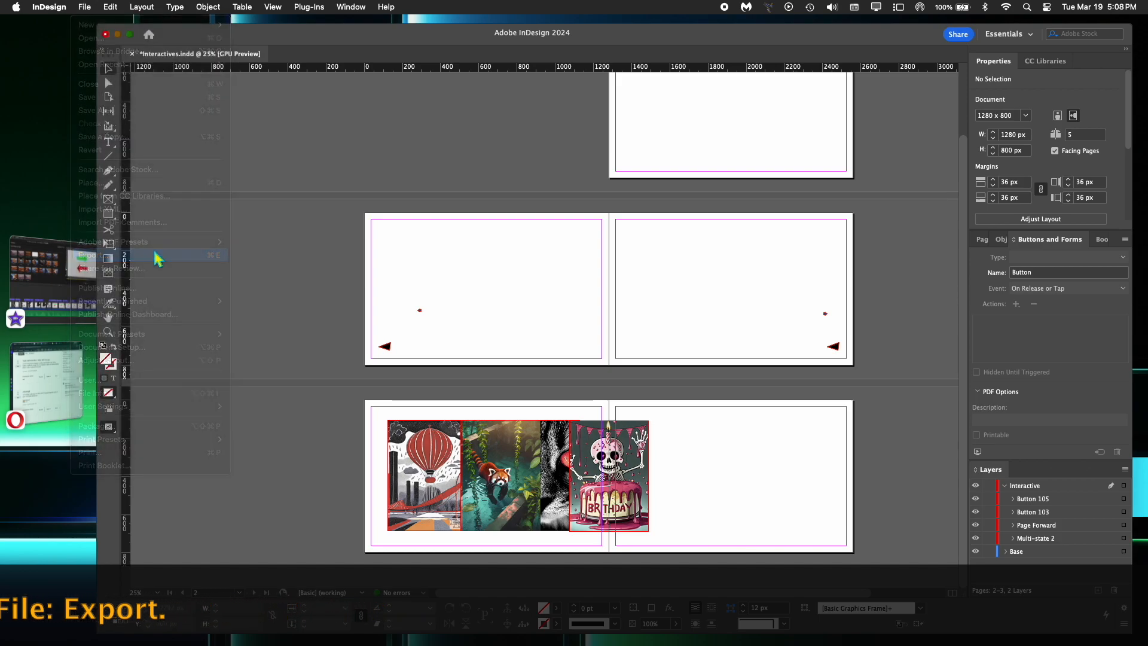
{"action": "left_click", "coordinate": [651, 221]}
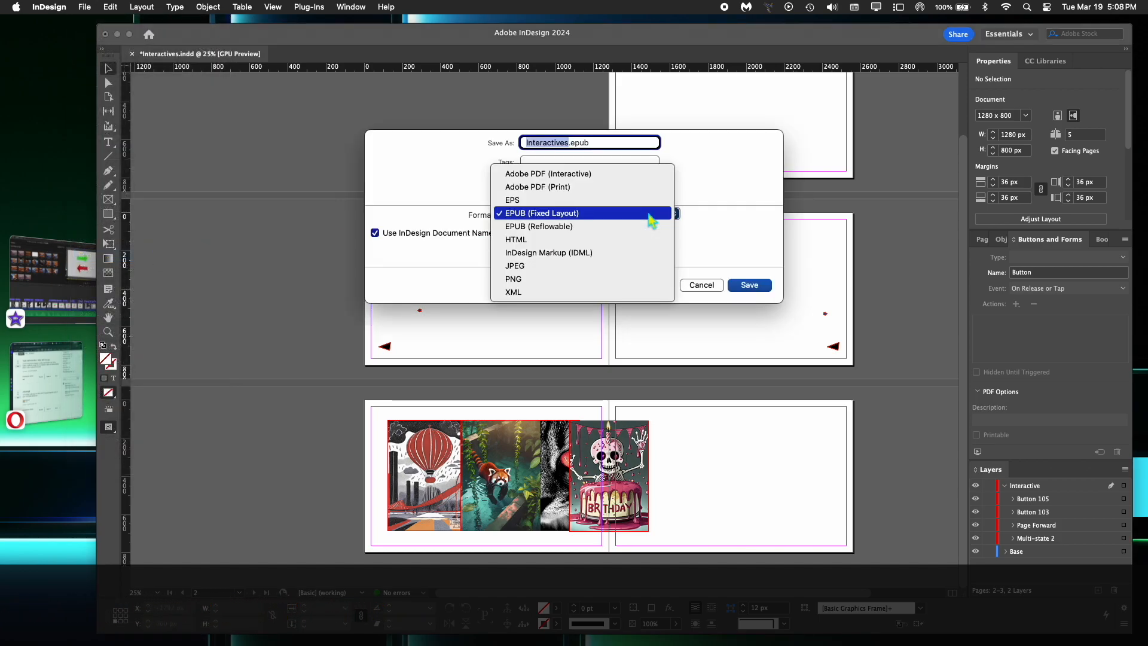
{"action": "left_click", "coordinate": [650, 215]}
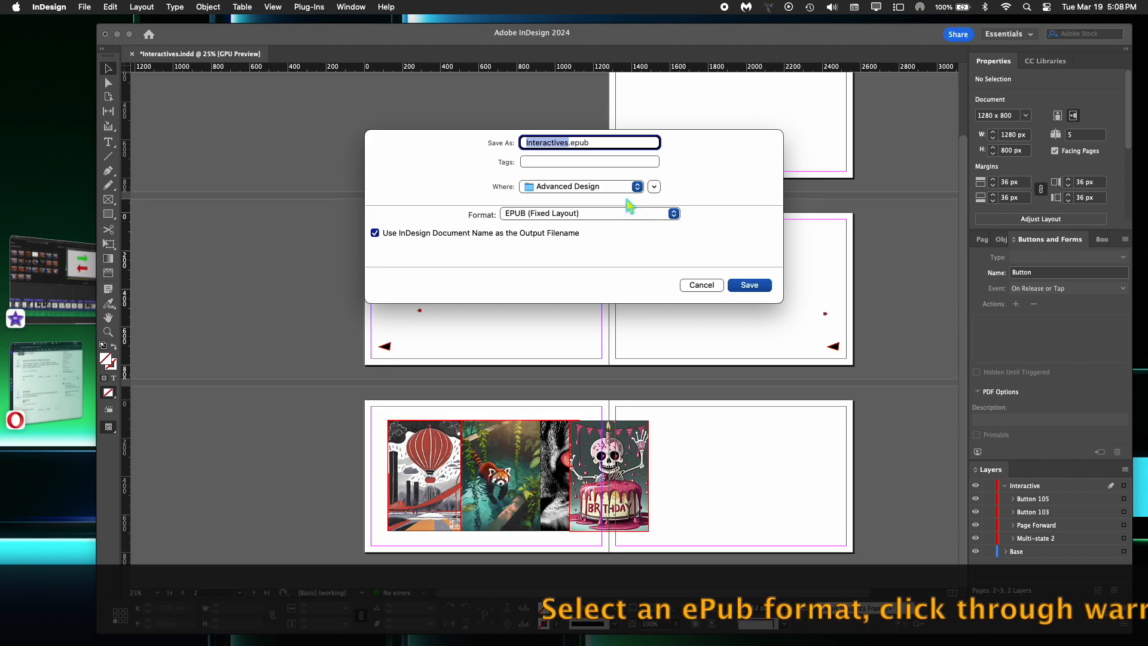
{"action": "left_click", "coordinate": [748, 286]}
{"action": "left_click", "coordinate": [611, 276]}
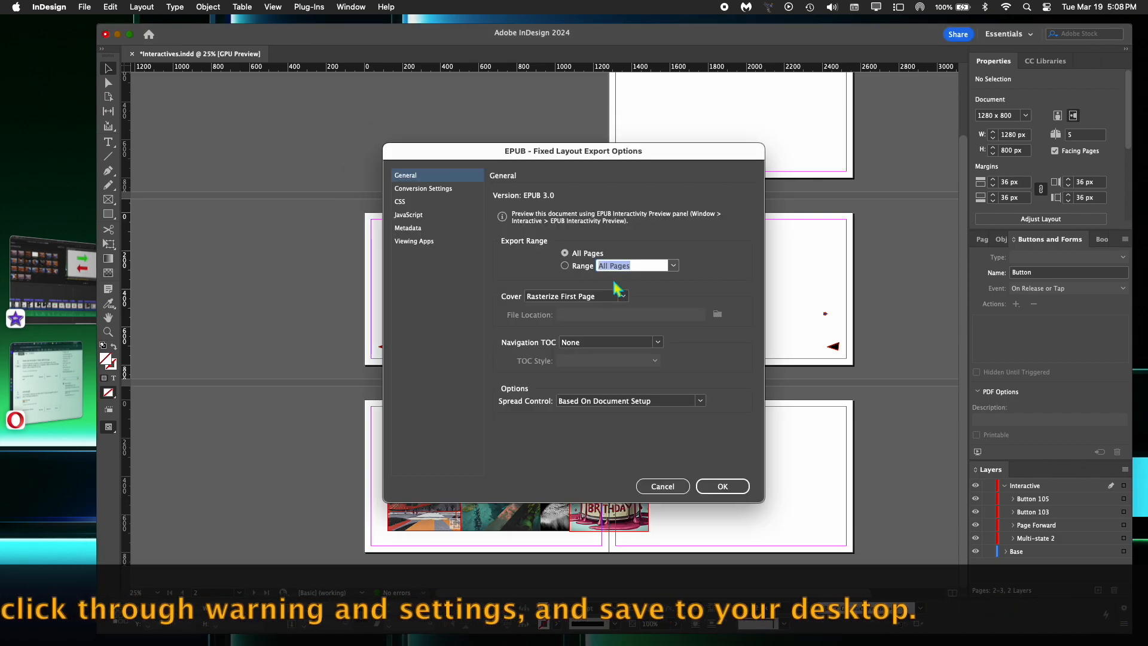
{"action": "left_click", "coordinate": [720, 491]}
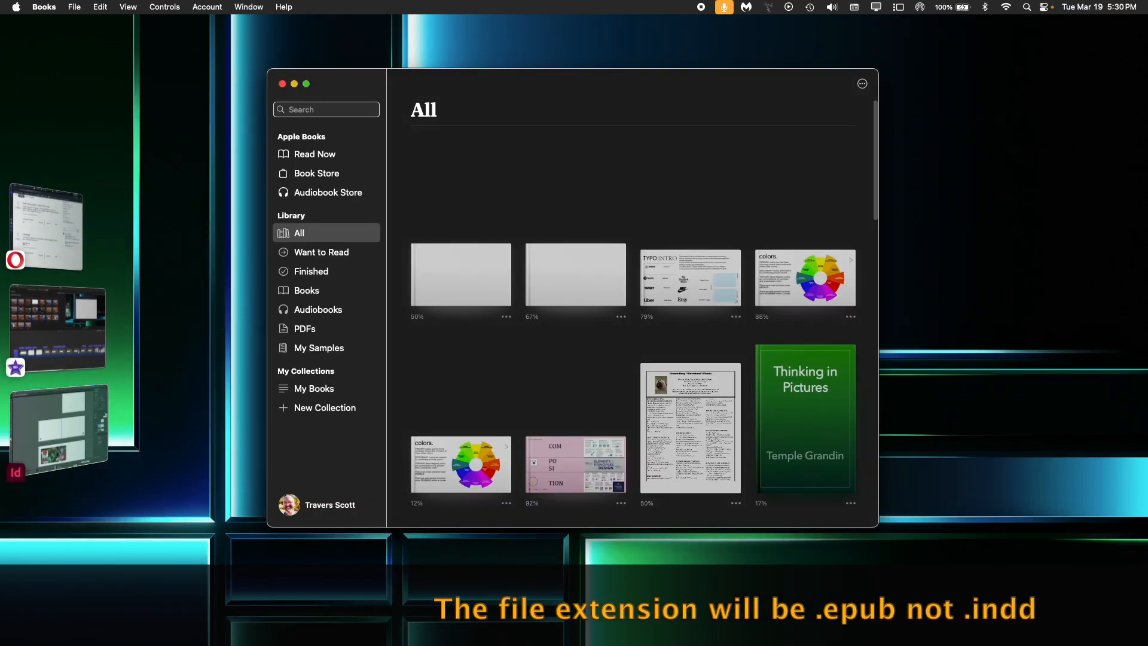
Switch to Finder and open Interactives.epub from the Advanced Design folder in Books
{"action": "left_click_drag", "start_coordinate": [0, 164], "coordinate": [452, 78]}
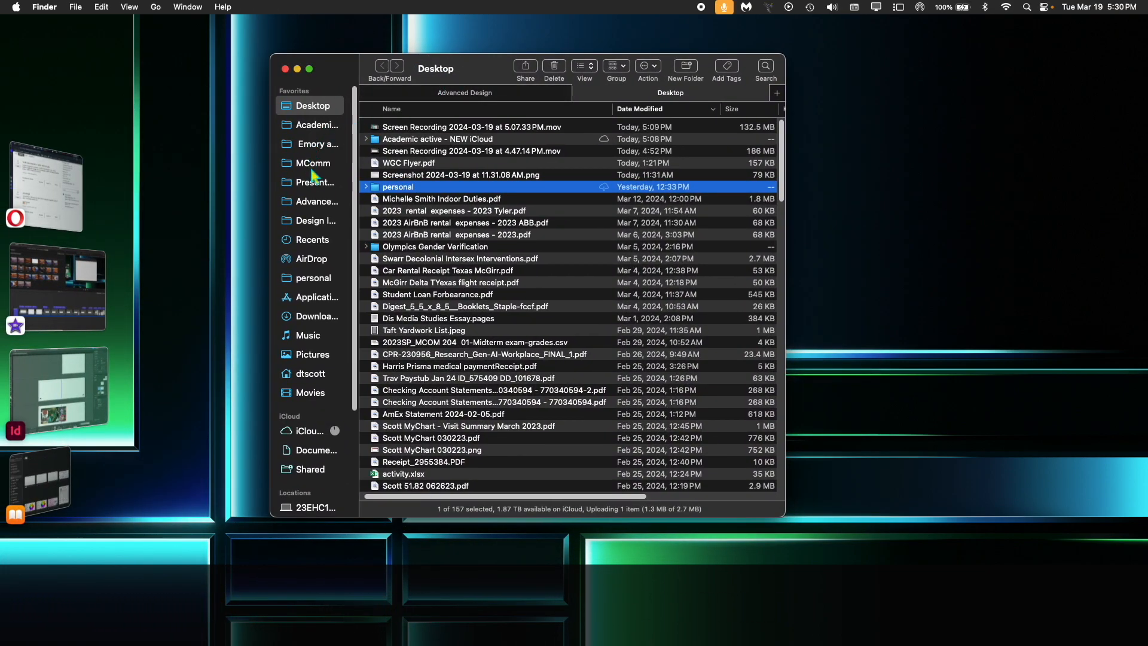
{"action": "left_click", "coordinate": [320, 209]}
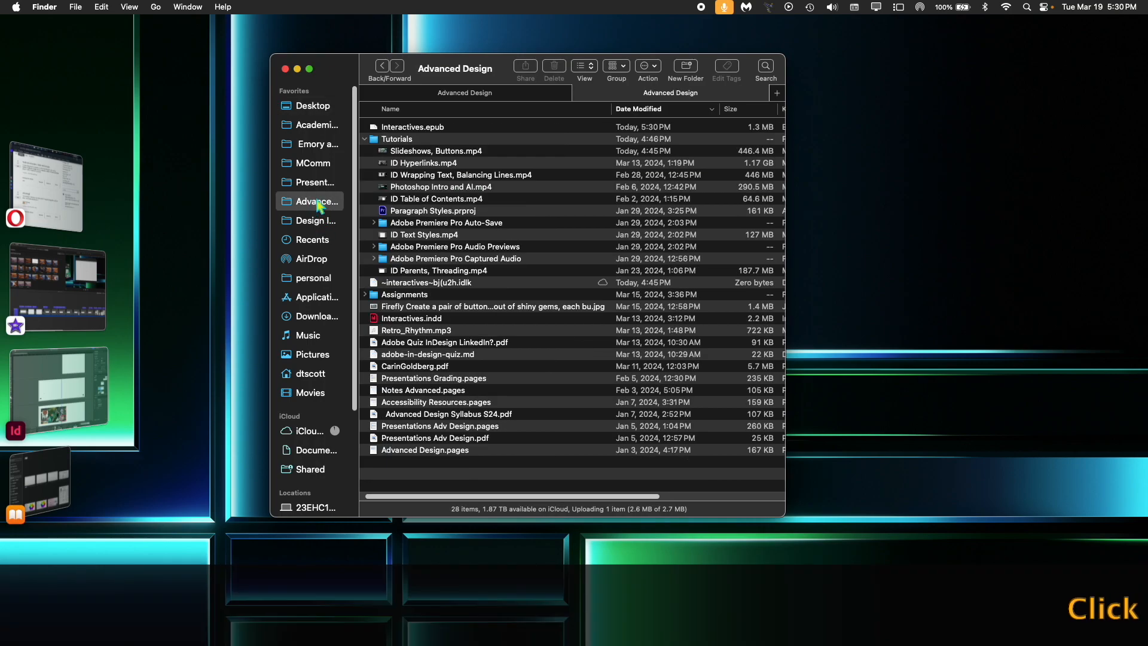
{"action": "double_click", "coordinate": [401, 128]}
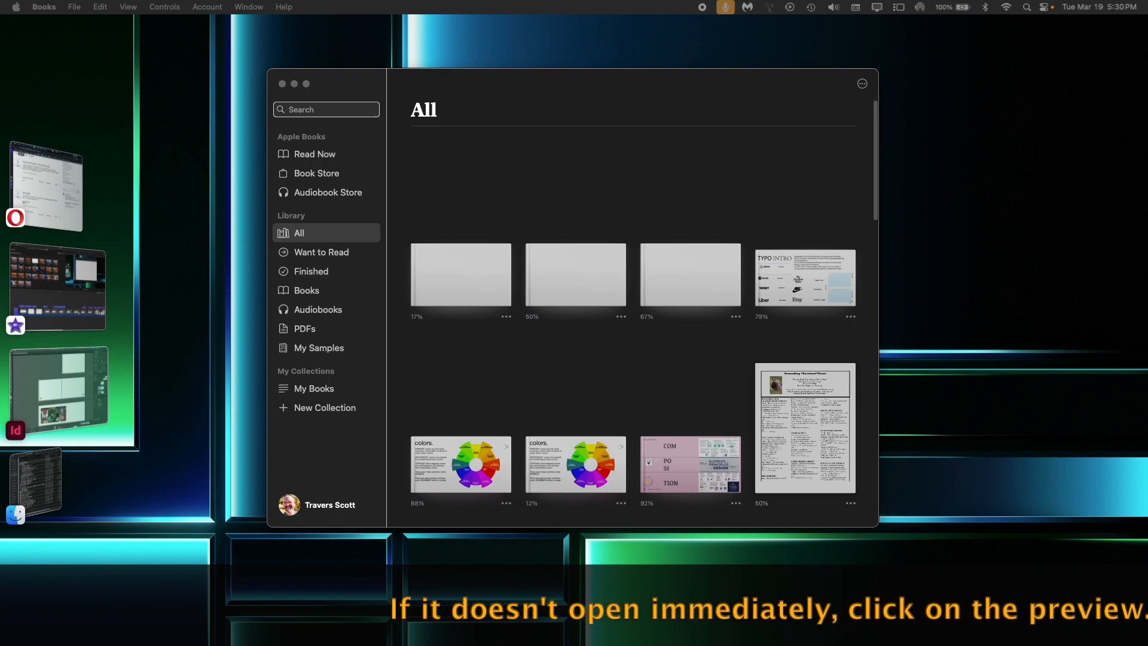
{"action": "left_click", "coordinate": [462, 256]}
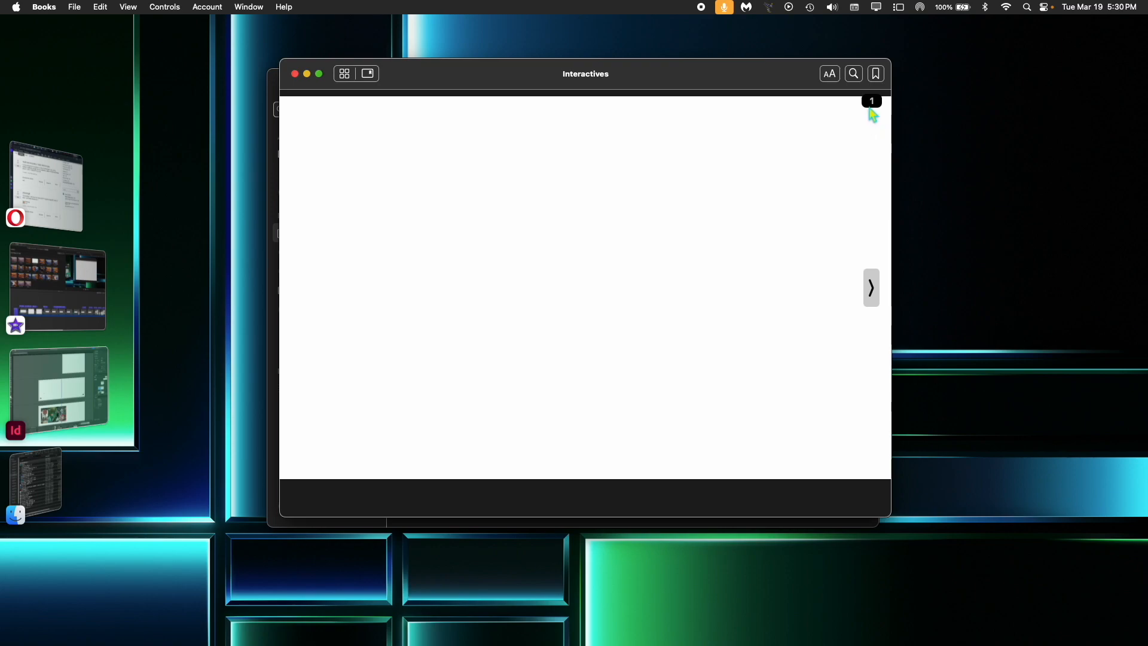
Test the small blue arrow and the black triangle on page 2, returning to page 2 after each
{"action": "left_click", "coordinate": [872, 288]}
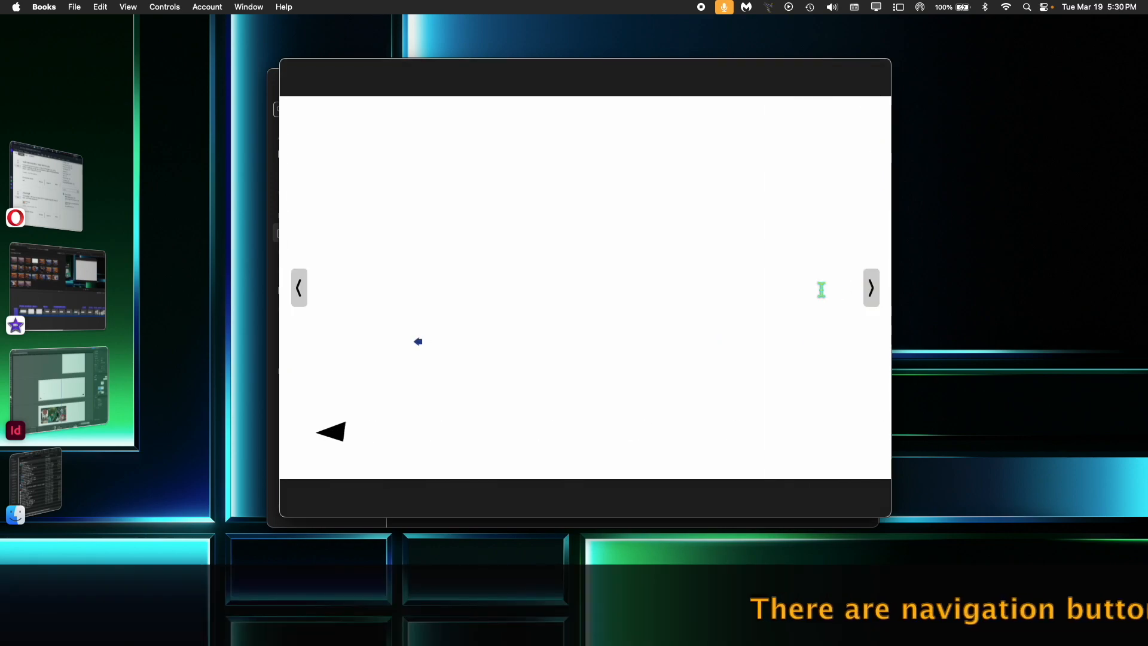
{"action": "left_click", "coordinate": [420, 344]}
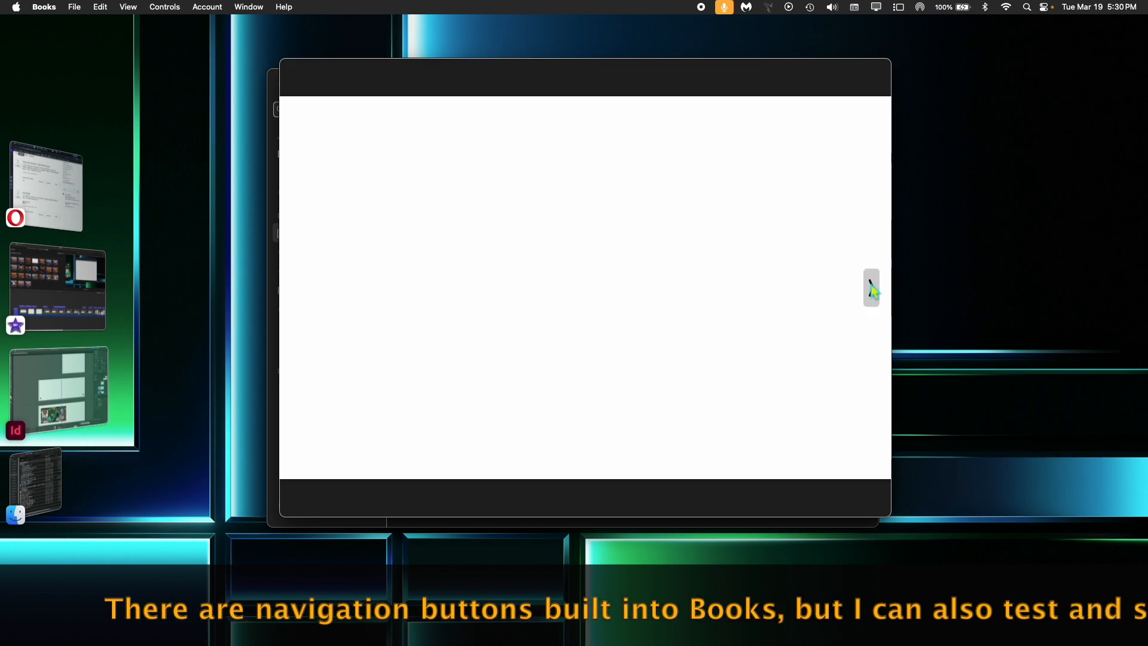
{"action": "left_click", "coordinate": [871, 297]}
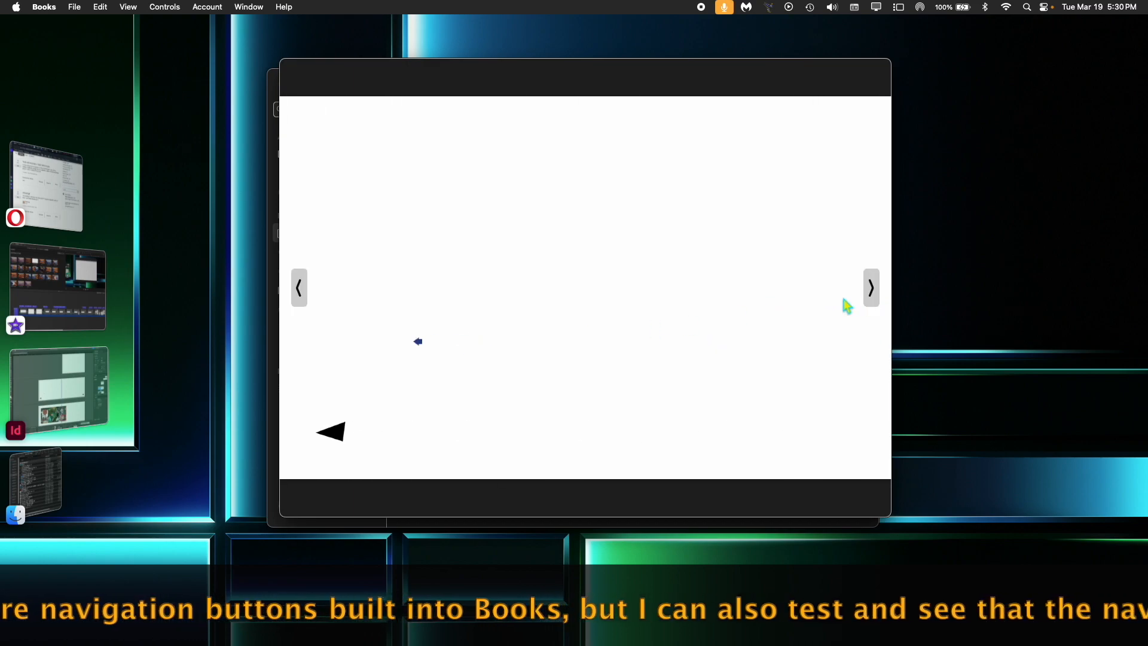
{"action": "left_click", "coordinate": [338, 434]}
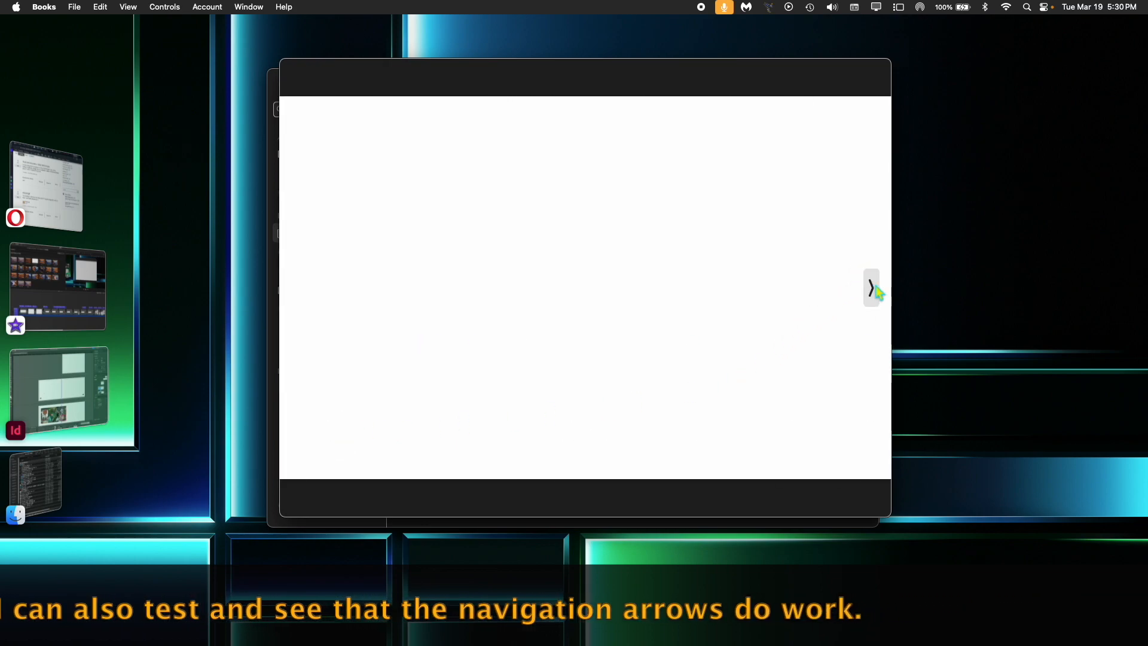
{"action": "left_click", "coordinate": [871, 298]}
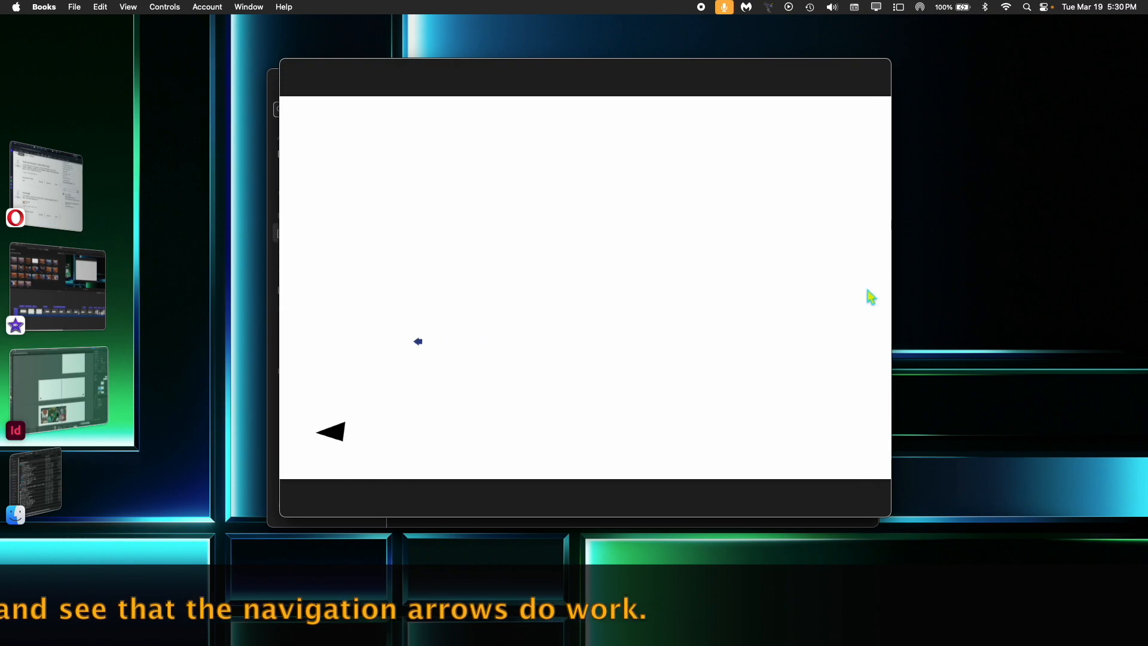
Page forward to the image page, go back to page 3, and test its black triangle button
{"action": "mouse_move", "coordinate": [874, 292]}
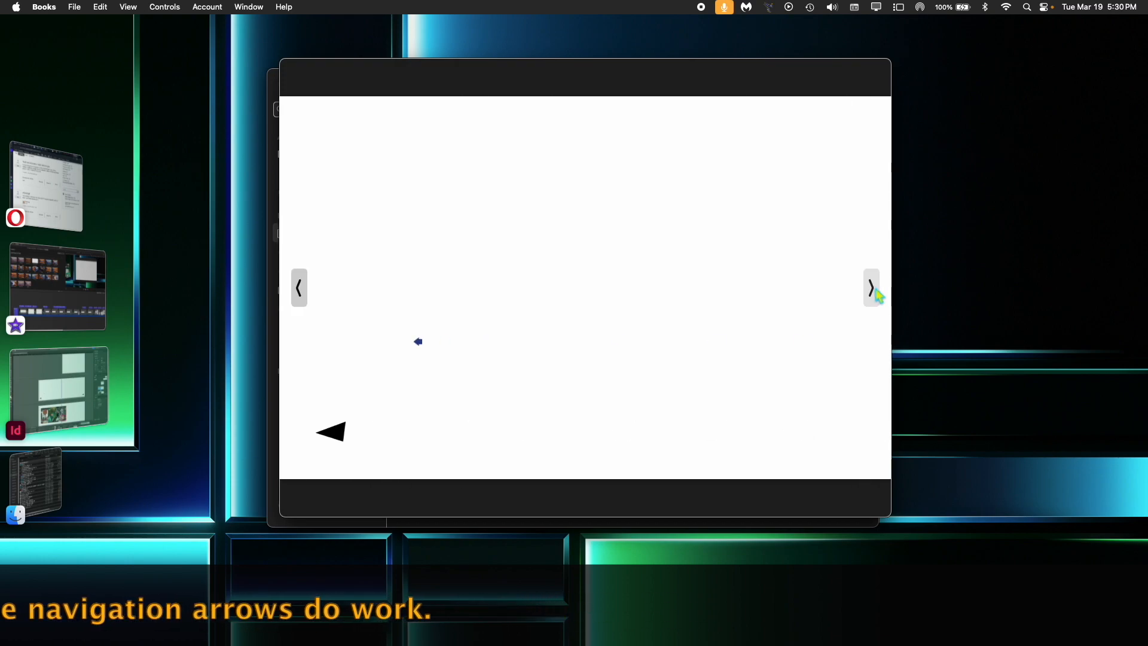
{"action": "left_click", "coordinate": [874, 288]}
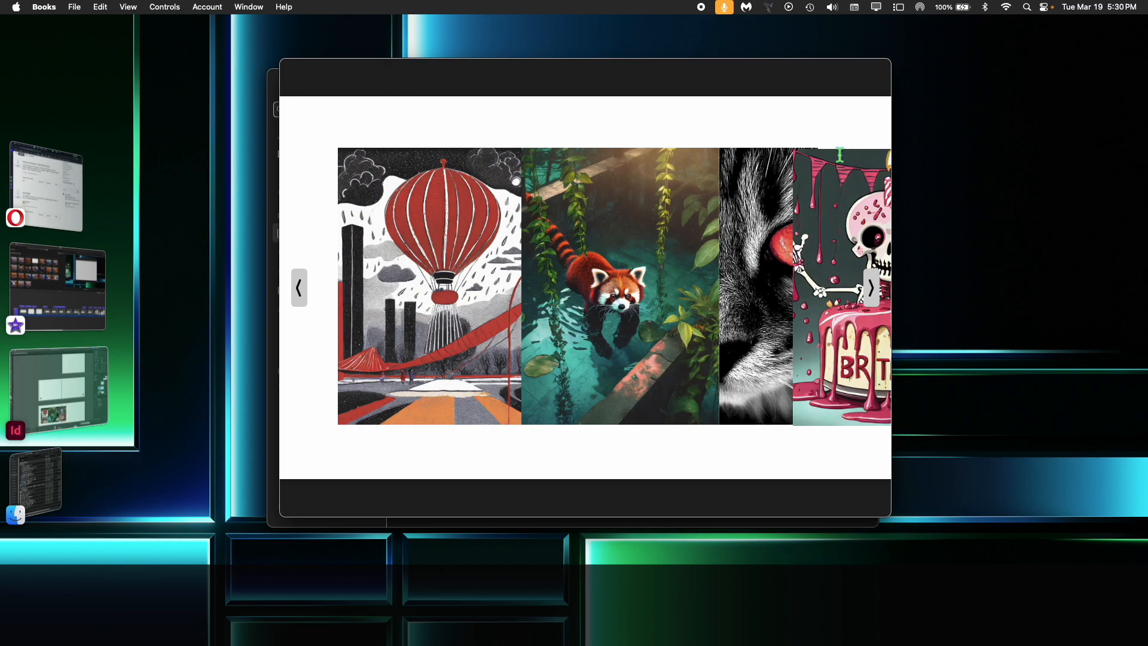
{"action": "left_click", "coordinate": [301, 290]}
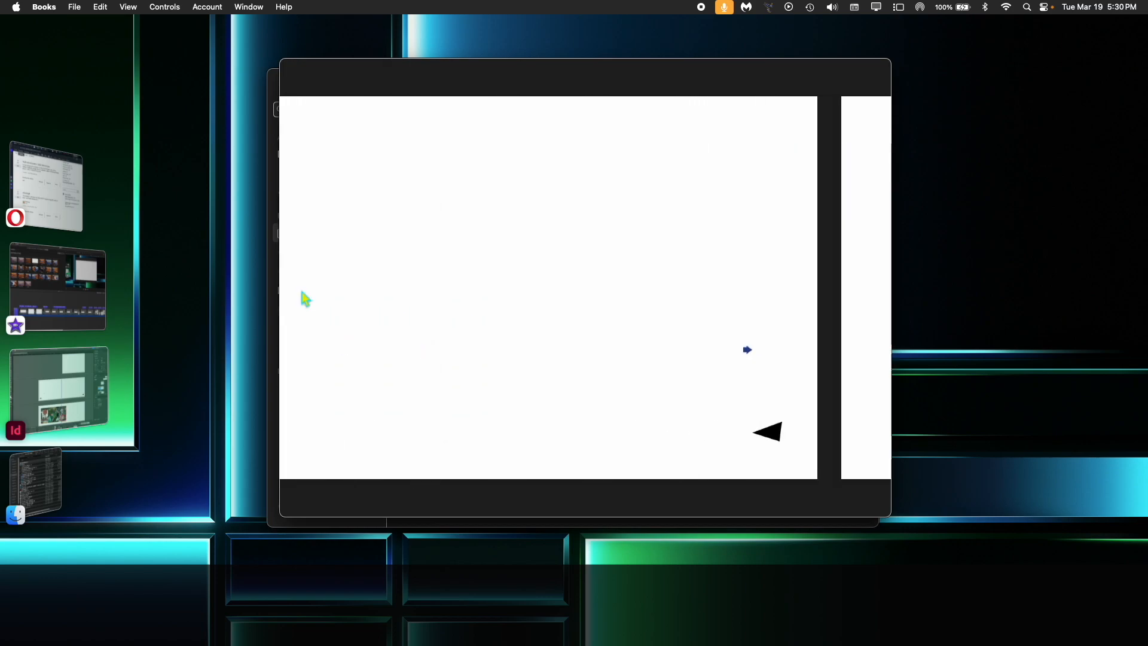
{"action": "left_click", "coordinate": [854, 442]}
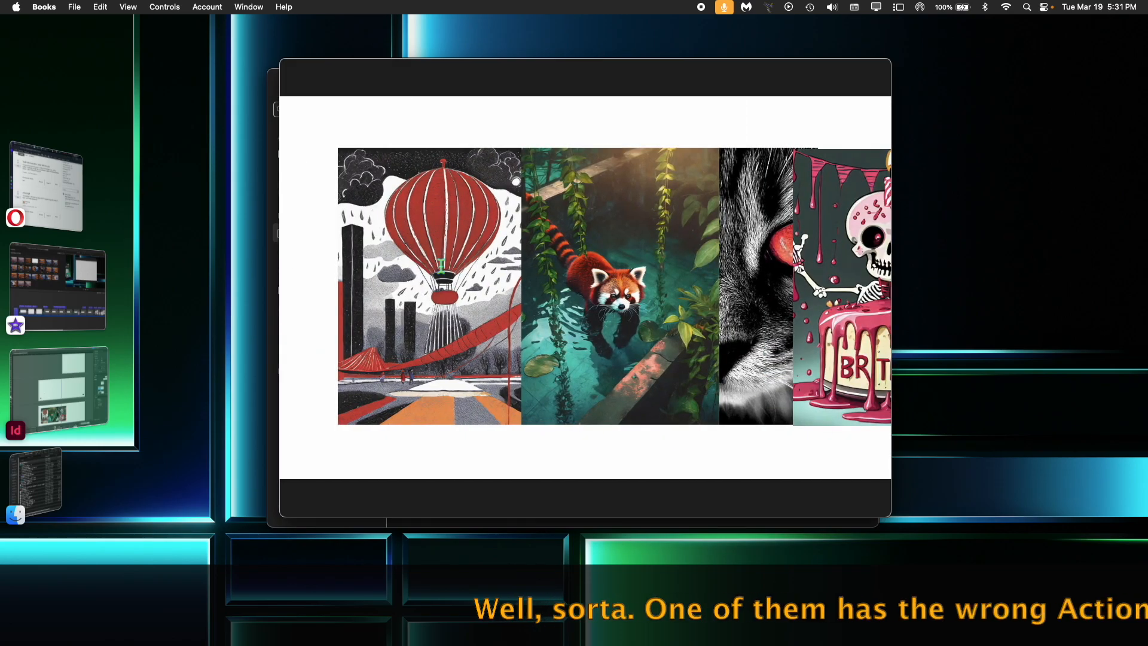
Page back to page 2, return to page 3 to retest its black triangle, and close the book
{"action": "mouse_move", "coordinate": [334, 263]}
{"action": "left_click", "coordinate": [299, 288]}
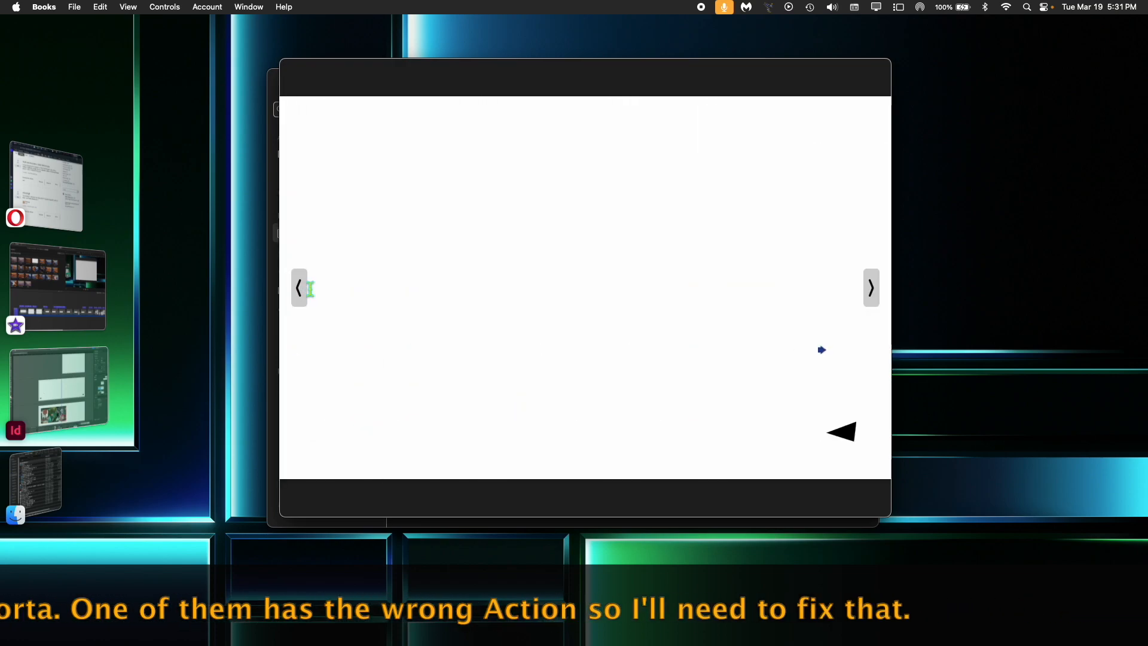
{"action": "left_click", "coordinate": [304, 289]}
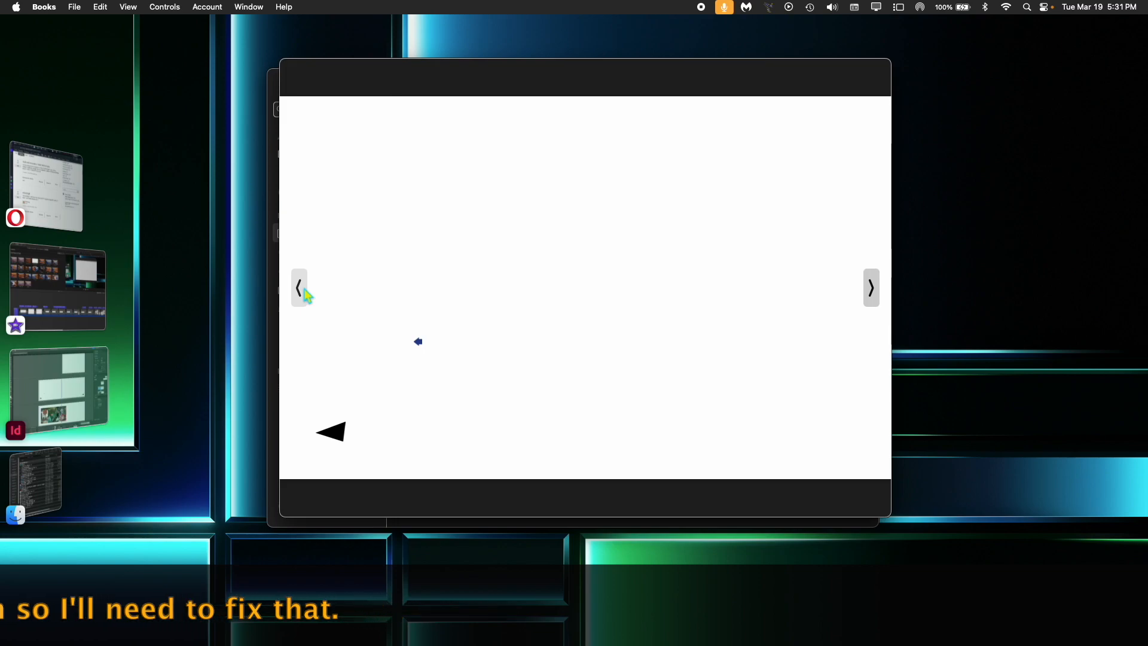
{"action": "left_click", "coordinate": [875, 293]}
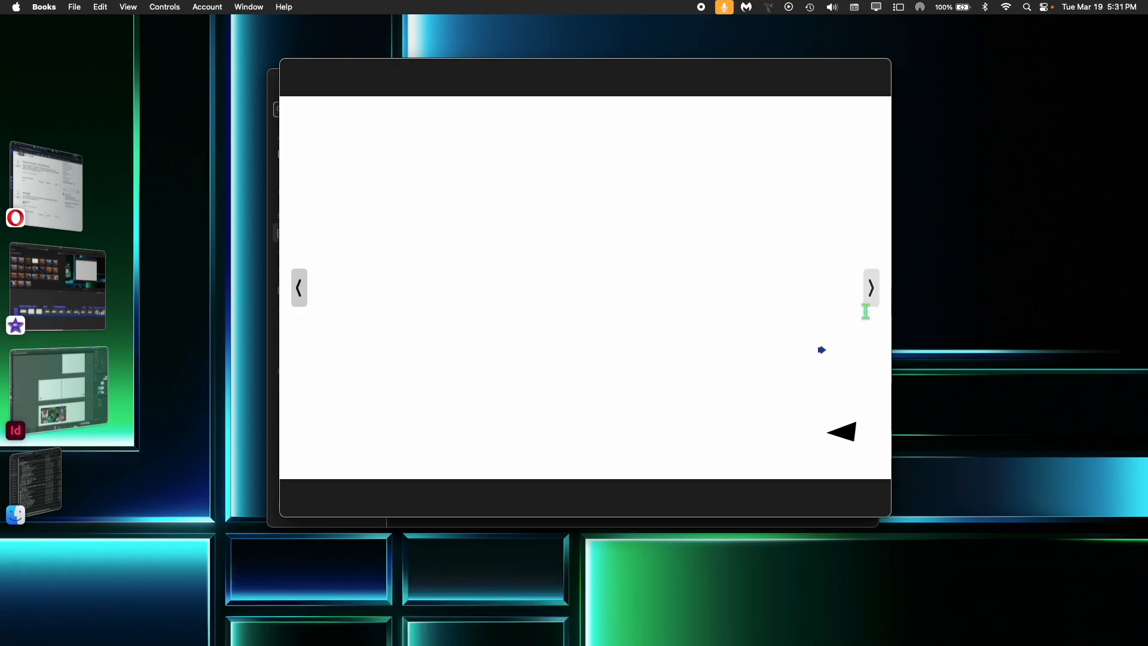
{"action": "left_click", "coordinate": [852, 435]}
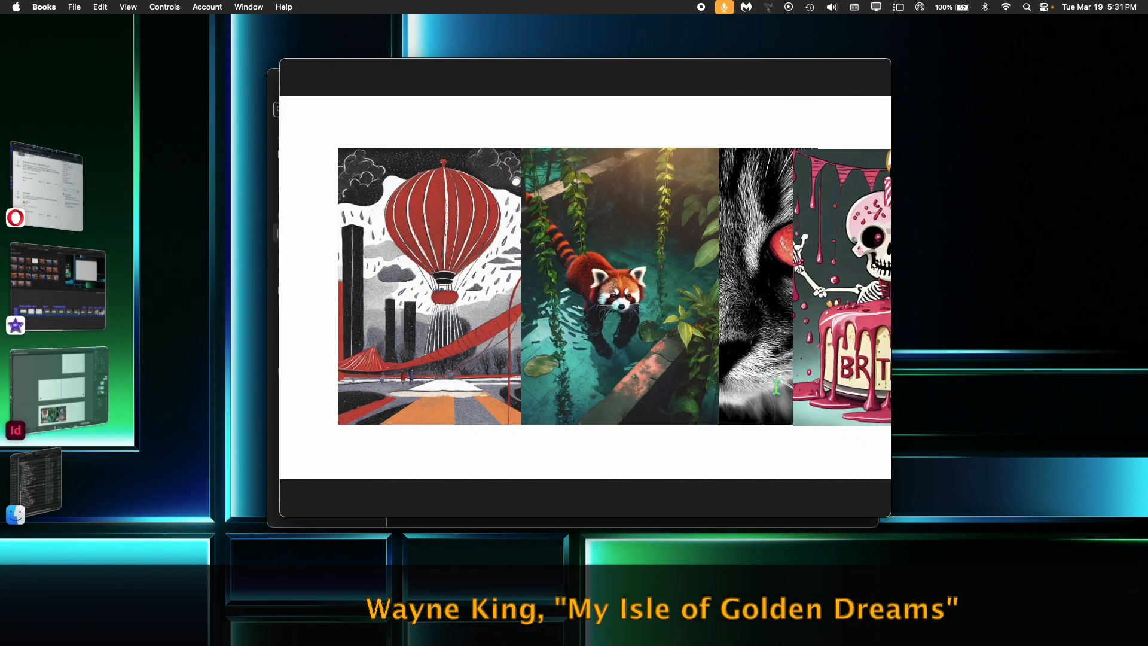
{"action": "mouse_move", "coordinate": [297, 74]}
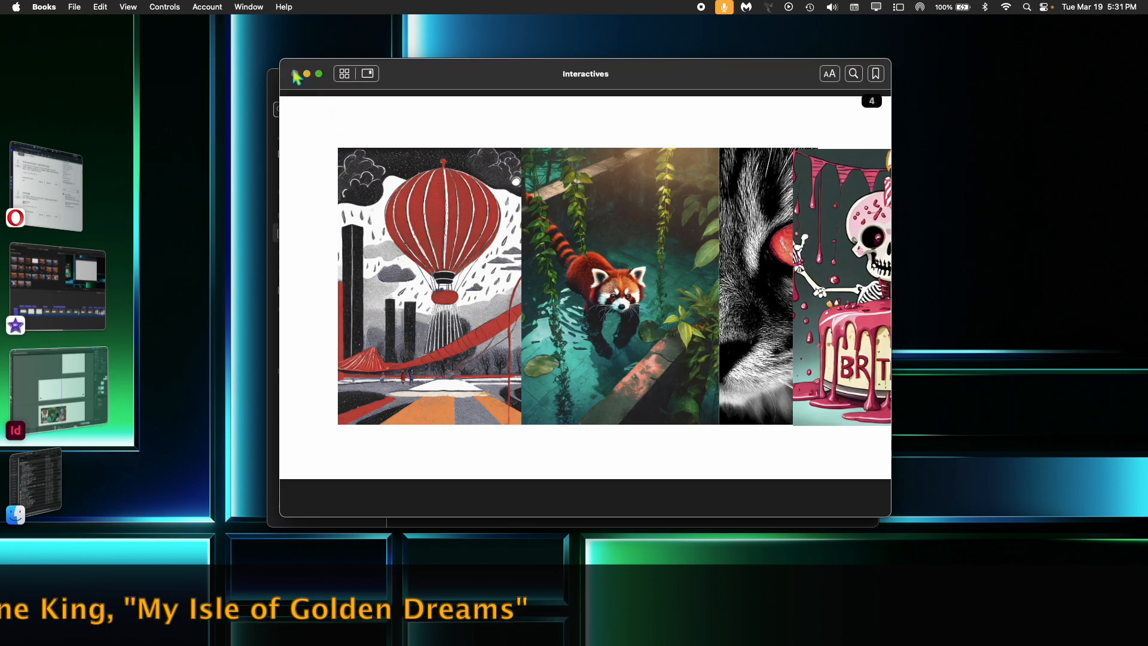
{"action": "left_click", "coordinate": [294, 74]}
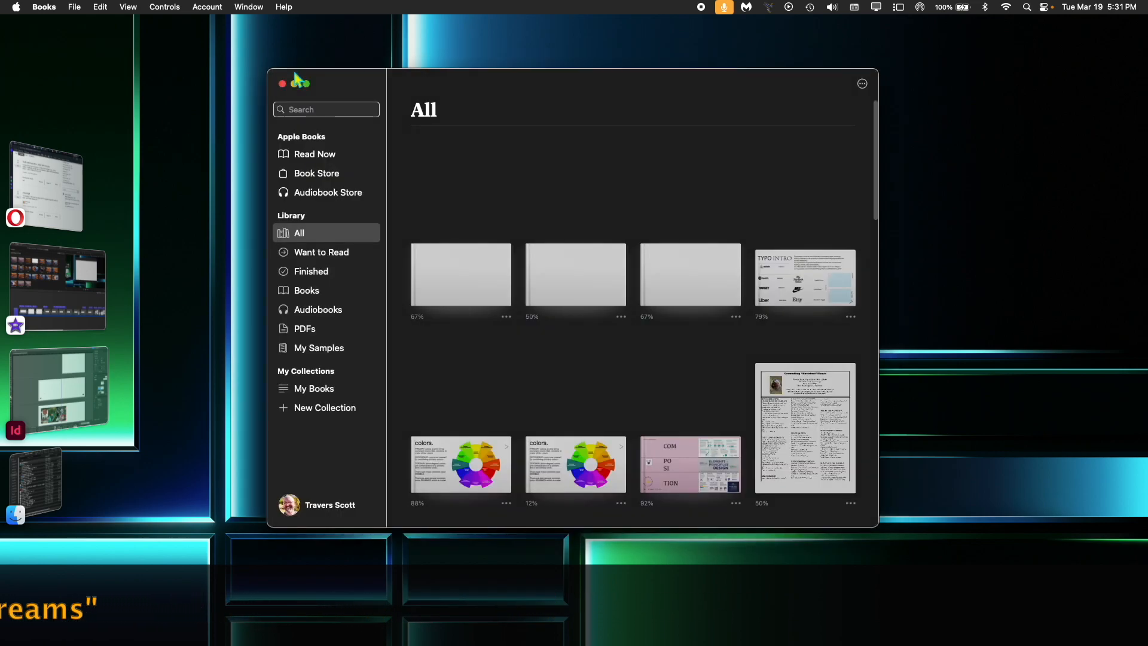